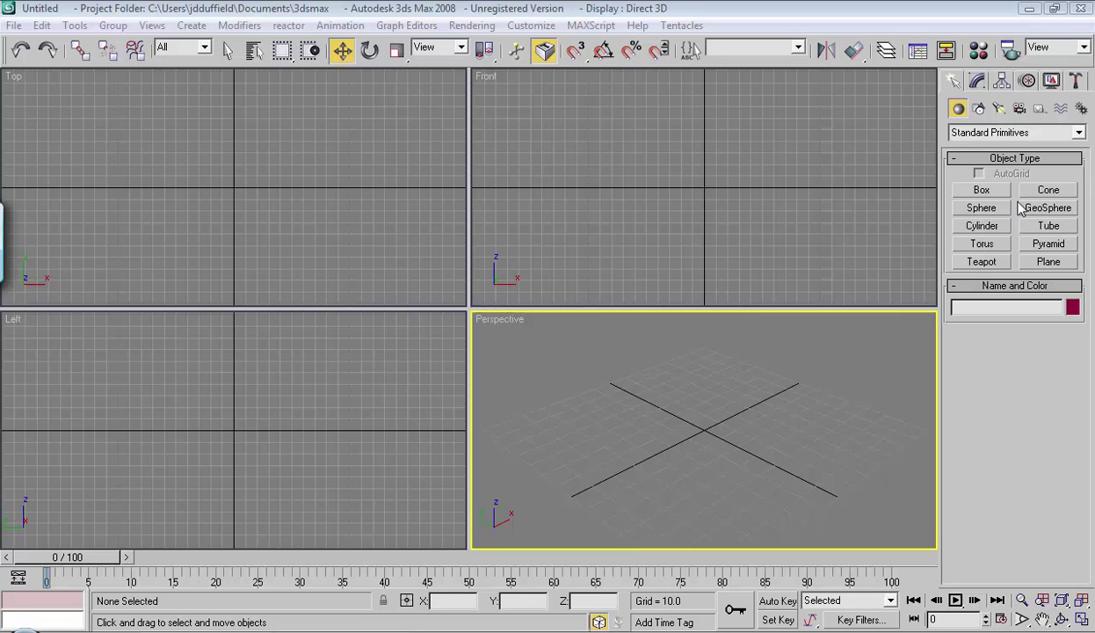
Create a box about 103 wide, 84 long and 83 high in the Top viewport
{"action": "left_click", "coordinate": [982, 190]}
{"action": "left_click_drag", "start_coordinate": [175, 146], "coordinate": [294, 242]}
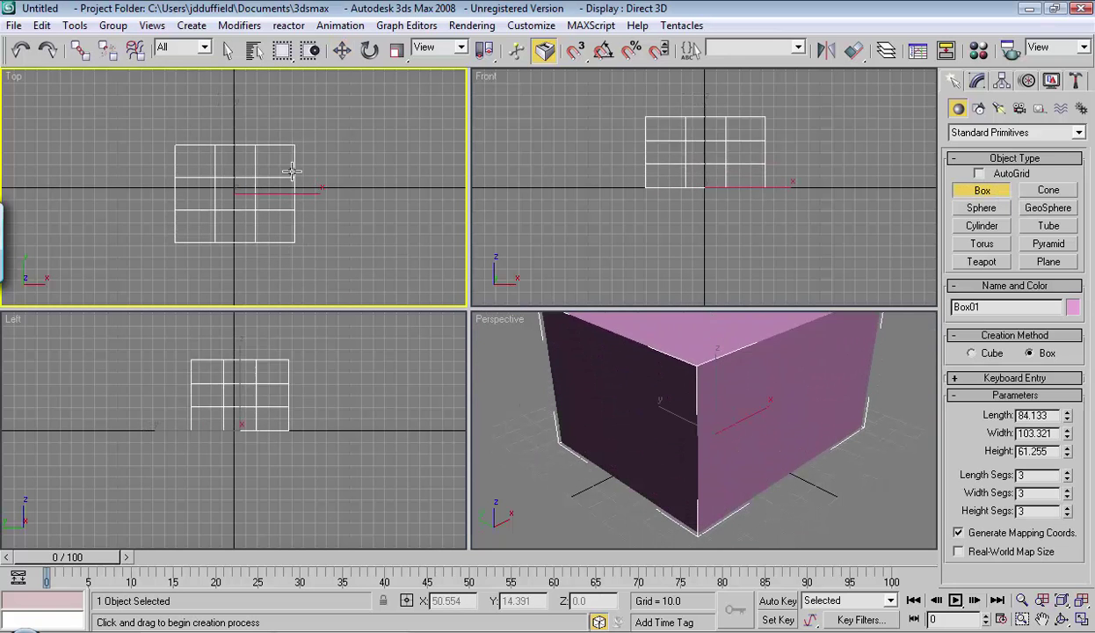
{"action": "left_click", "coordinate": [282, 144]}
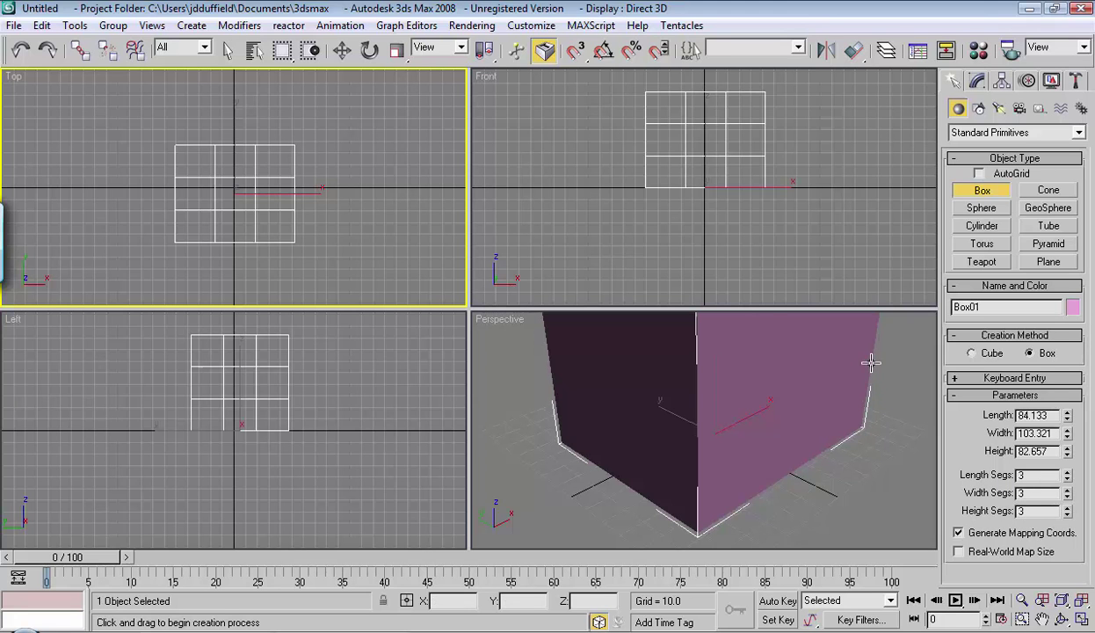
Convert Box01 to an Editable Poly from the right-click menu
{"action": "left_click", "coordinate": [341, 51]}
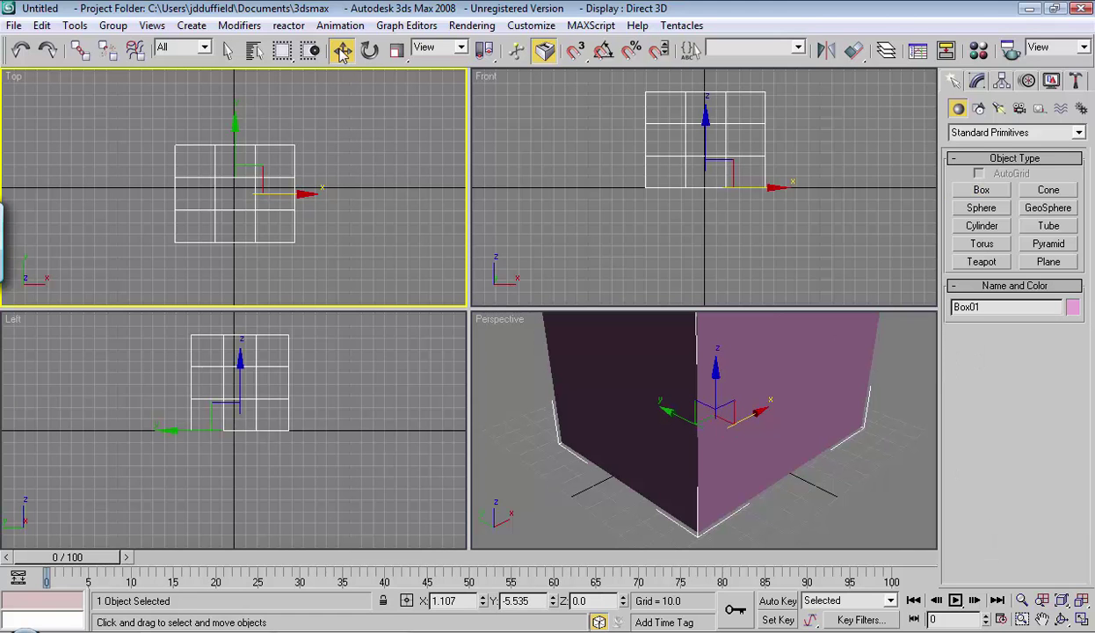
{"action": "right_click", "coordinate": [271, 149]}
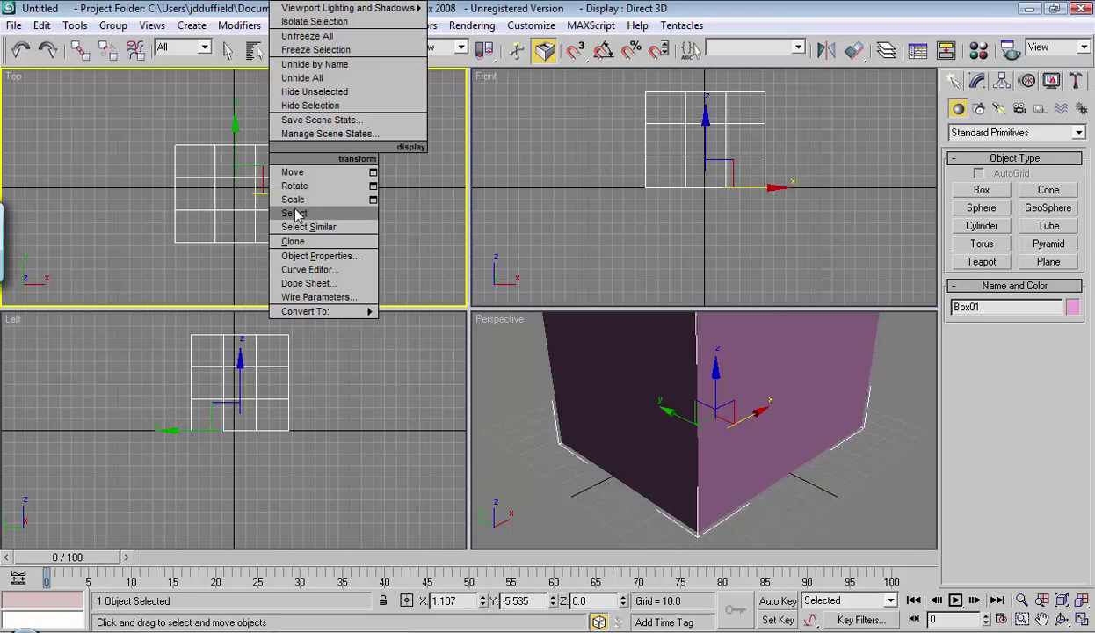
{"action": "mouse_move", "coordinate": [332, 311]}
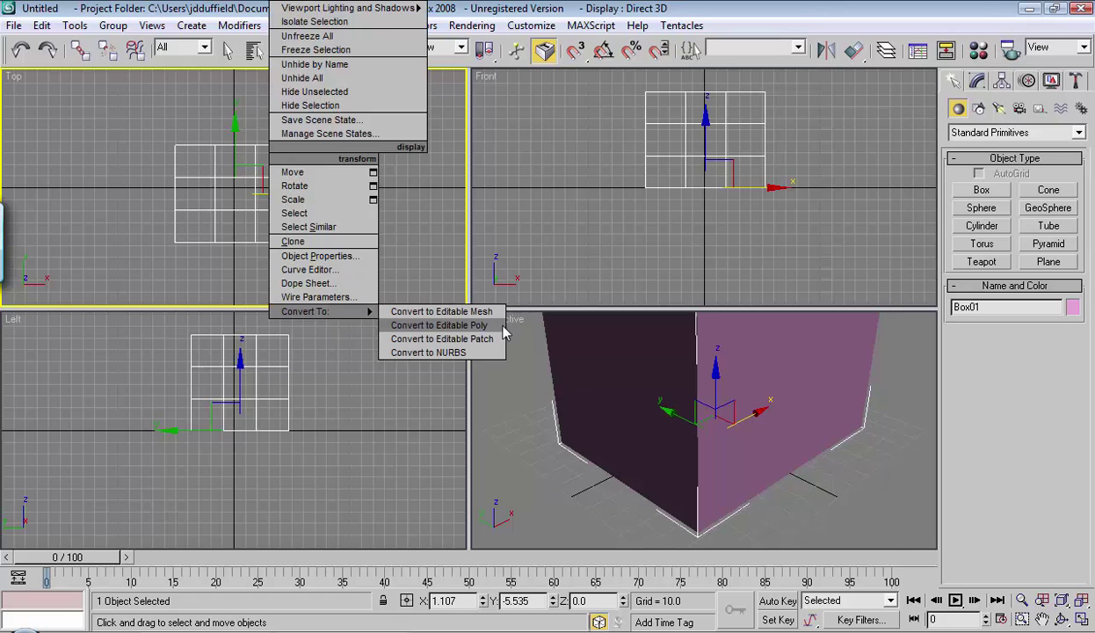
{"action": "left_click", "coordinate": [439, 325]}
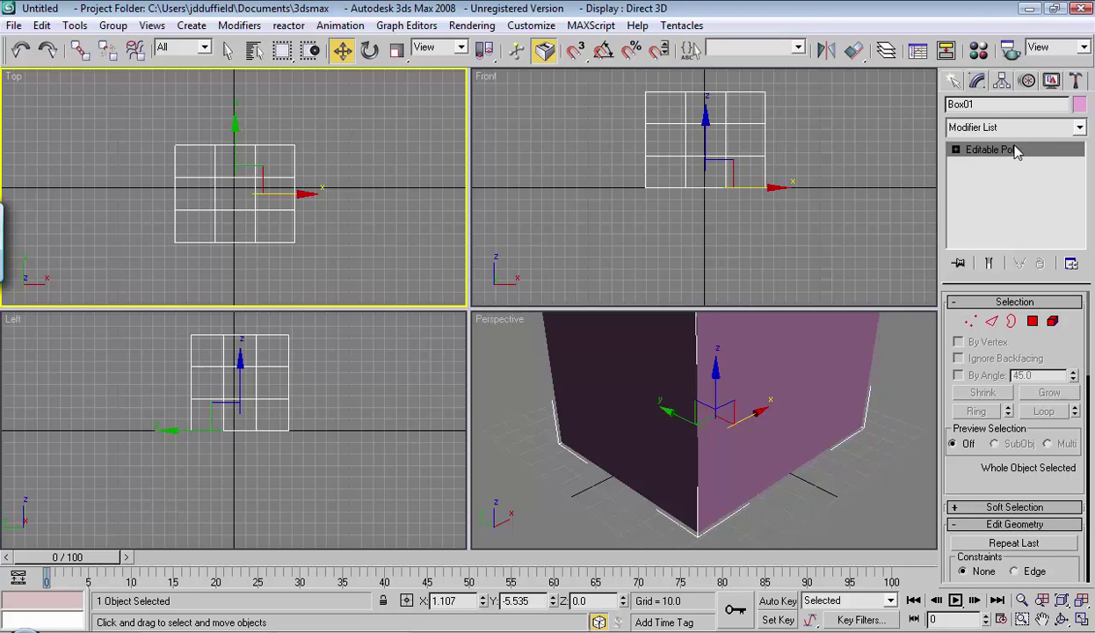
Expand Editable Poly to list Vertex, Edge, Border, Polygon and Element, then zoom out
{"action": "left_click", "coordinate": [956, 150]}
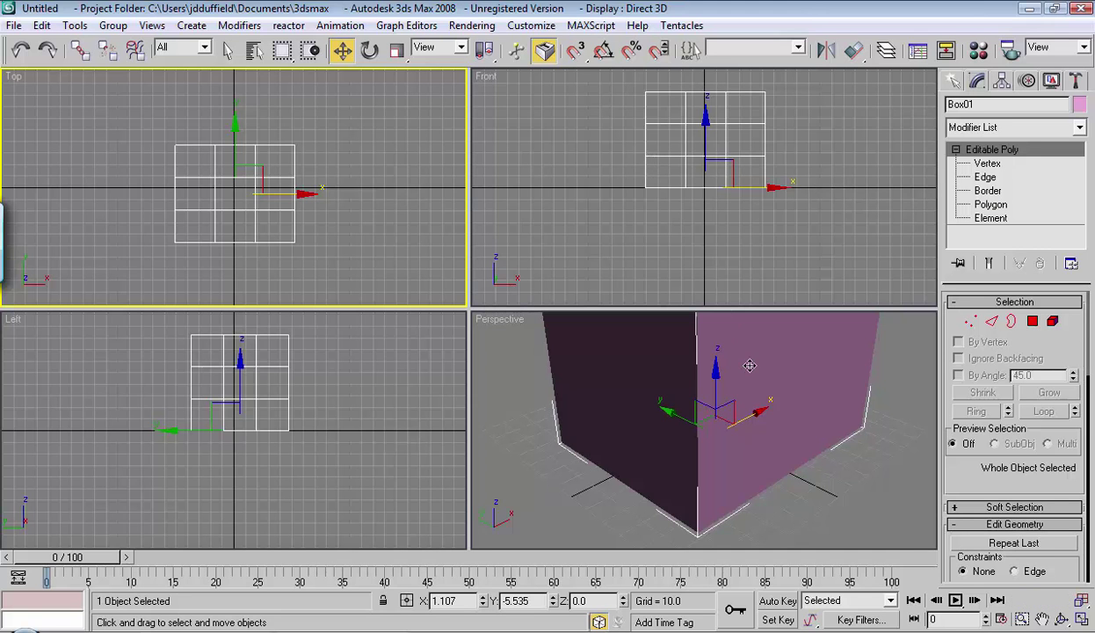
{"action": "scroll", "coordinate": [750, 365], "scroll_direction": "down", "scroll_amount": 3}
{"action": "scroll", "coordinate": [681, 318], "scroll_direction": "down", "scroll_amount": 2}
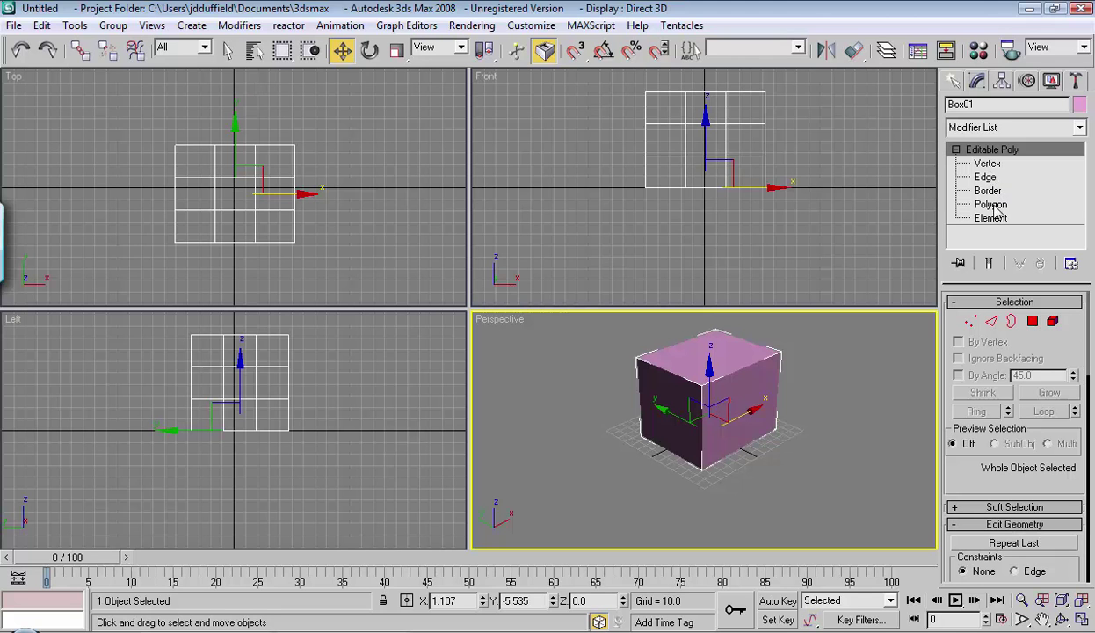
Cycle through the Vertex, Edge, Border and Polygon levels in the modifier stack
{"action": "left_click", "coordinate": [988, 164]}
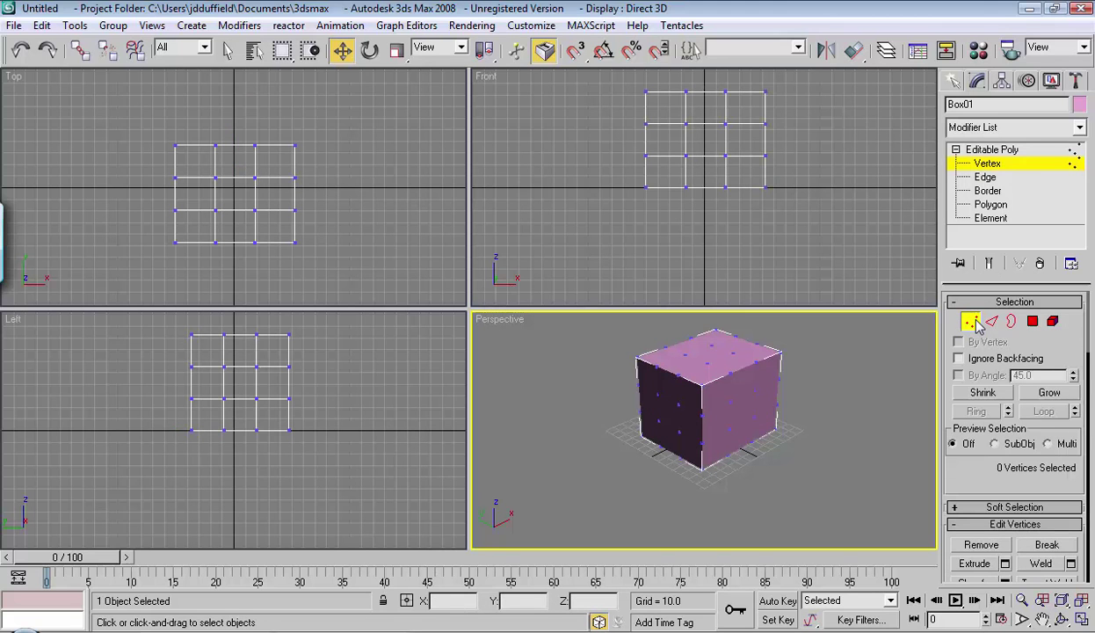
{"action": "left_click", "coordinate": [968, 177]}
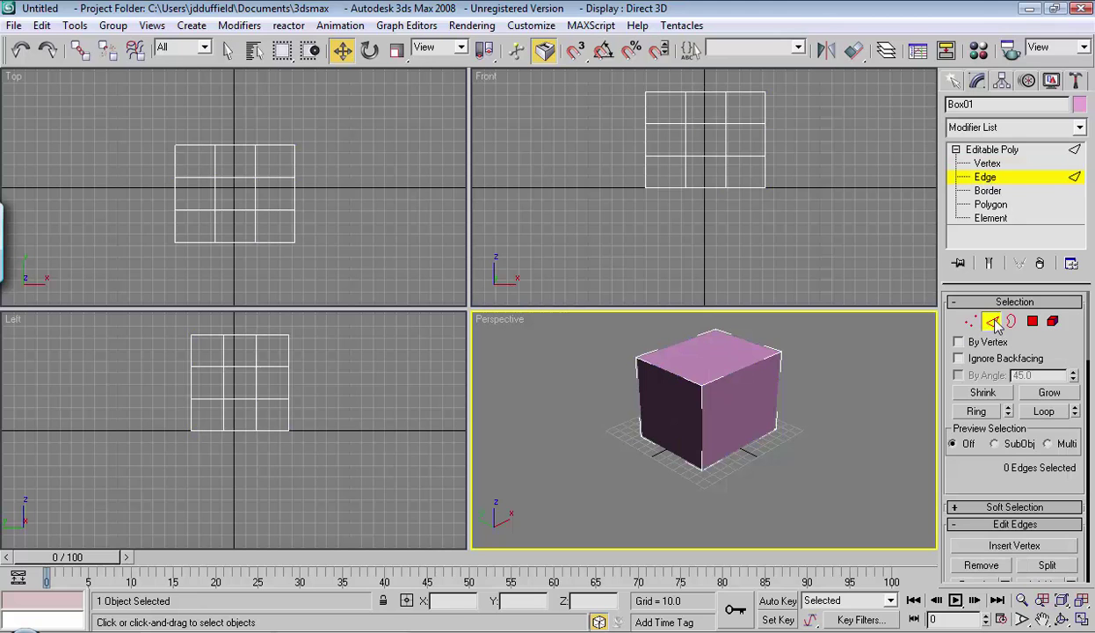
{"action": "left_click", "coordinate": [978, 190]}
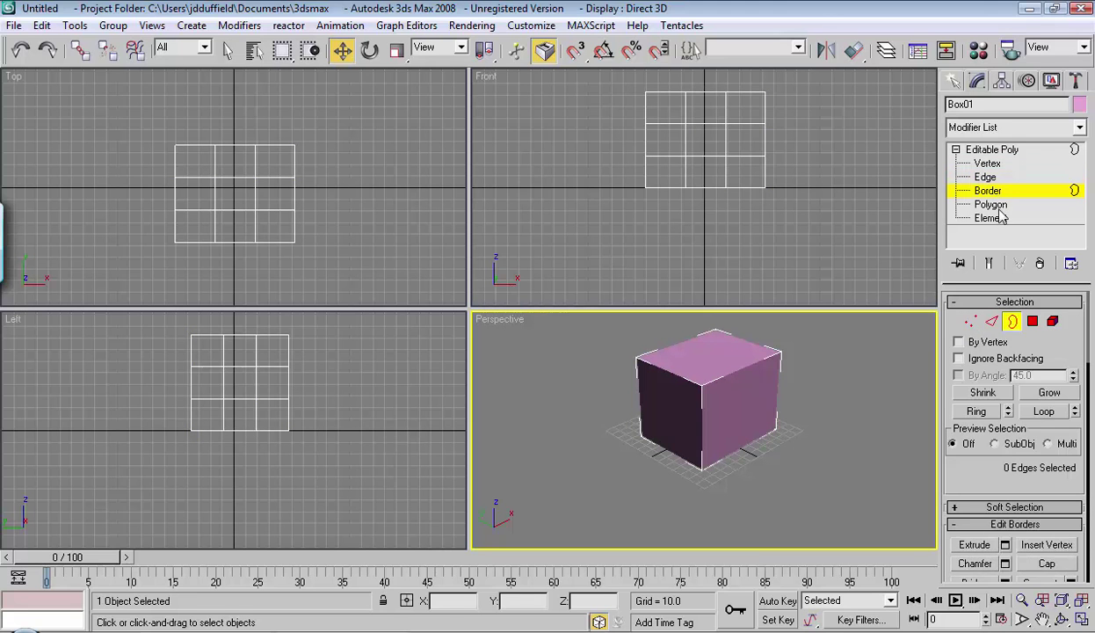
{"action": "left_click", "coordinate": [977, 204]}
{"action": "left_click", "coordinate": [977, 191]}
{"action": "left_click", "coordinate": [976, 176]}
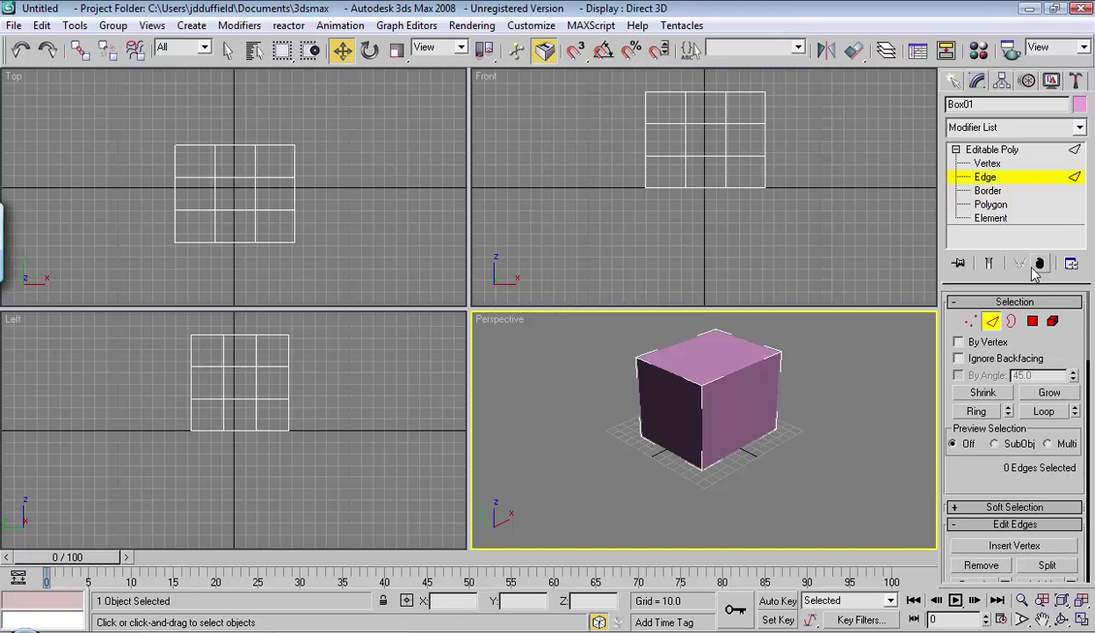
Step through Border, Polygon, Element and Edge with the Selection rollout icons, ending on Vertex
{"action": "left_click", "coordinate": [1011, 322]}
{"action": "left_click", "coordinate": [1033, 322]}
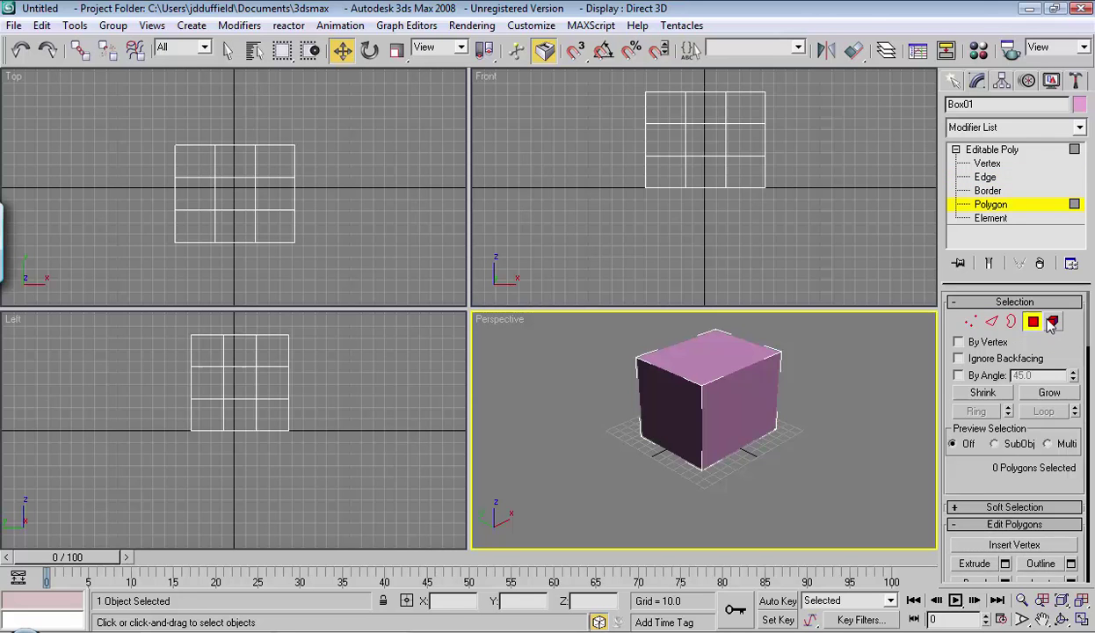
{"action": "left_click", "coordinate": [1052, 322]}
{"action": "left_click", "coordinate": [991, 321]}
{"action": "left_click", "coordinate": [970, 322]}
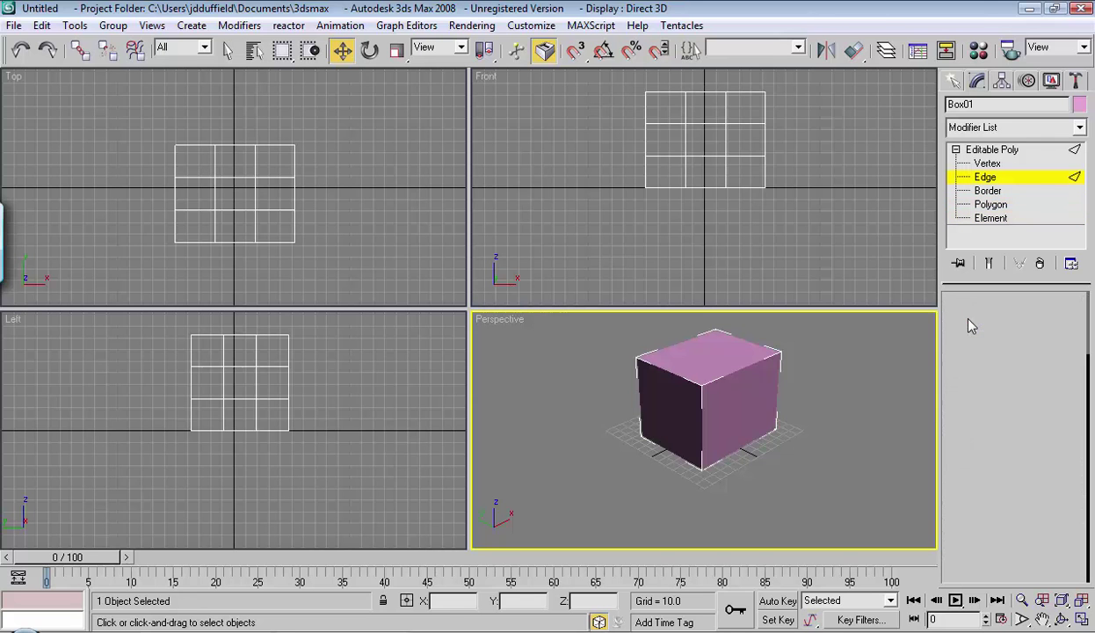
{"action": "left_click", "coordinate": [991, 322]}
{"action": "left_click", "coordinate": [1012, 321]}
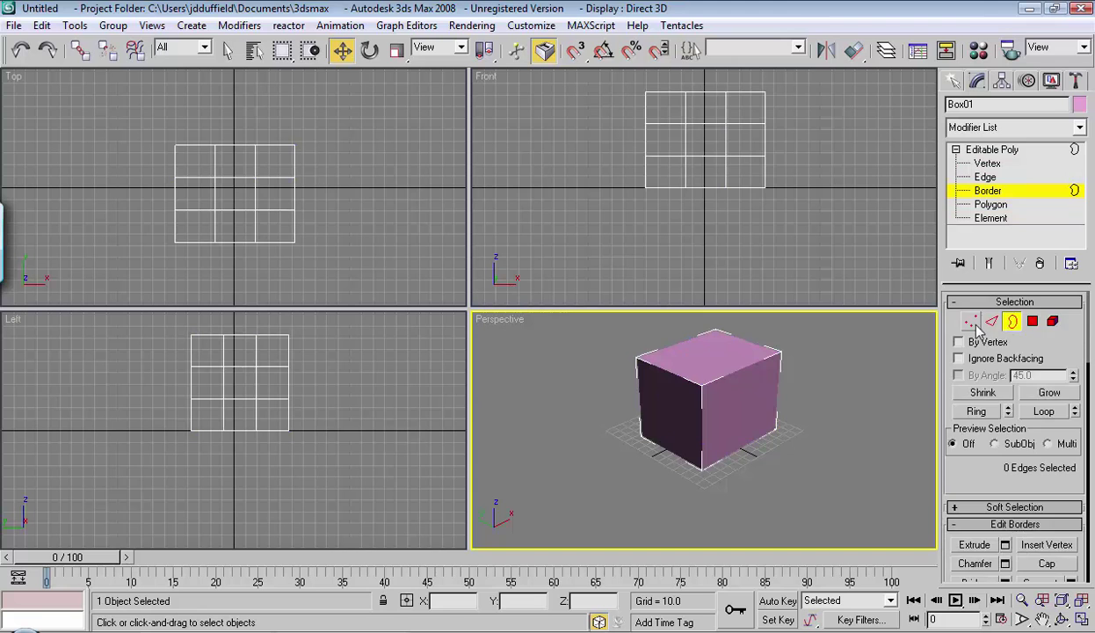
{"action": "left_click", "coordinate": [971, 321]}
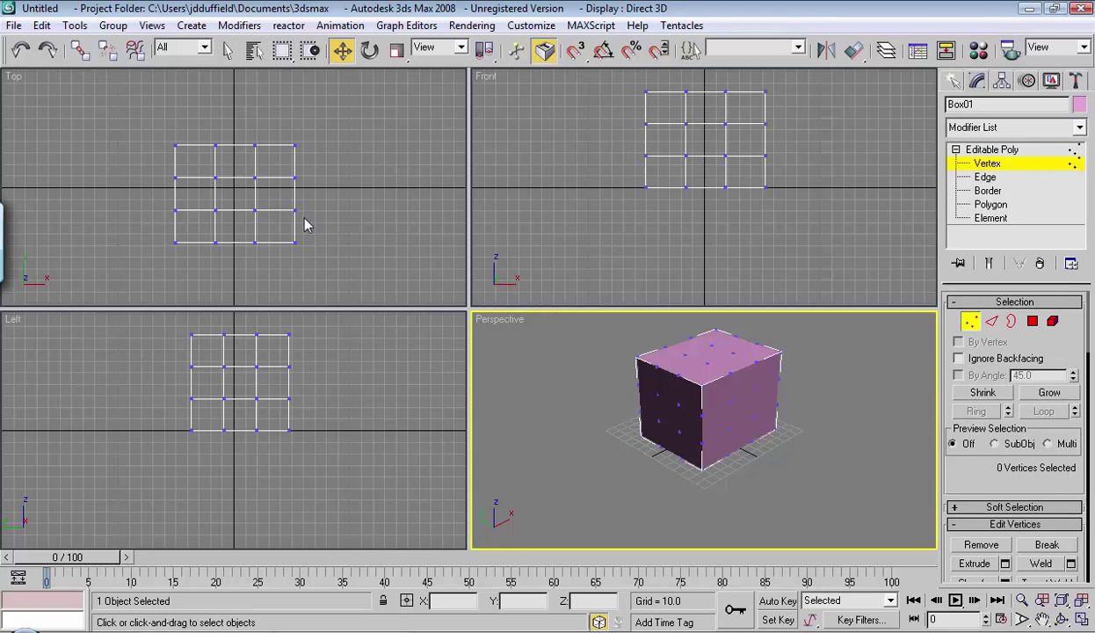
Select the single top vertex left of centre in the Top view
{"action": "left_click", "coordinate": [259, 181]}
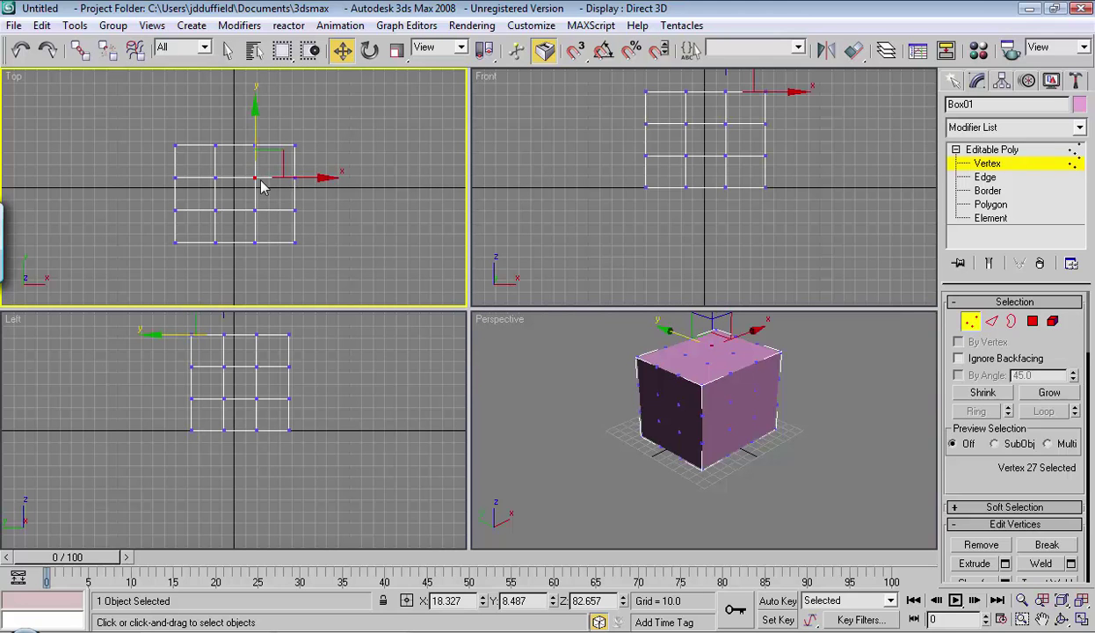
{"action": "left_click", "coordinate": [212, 177]}
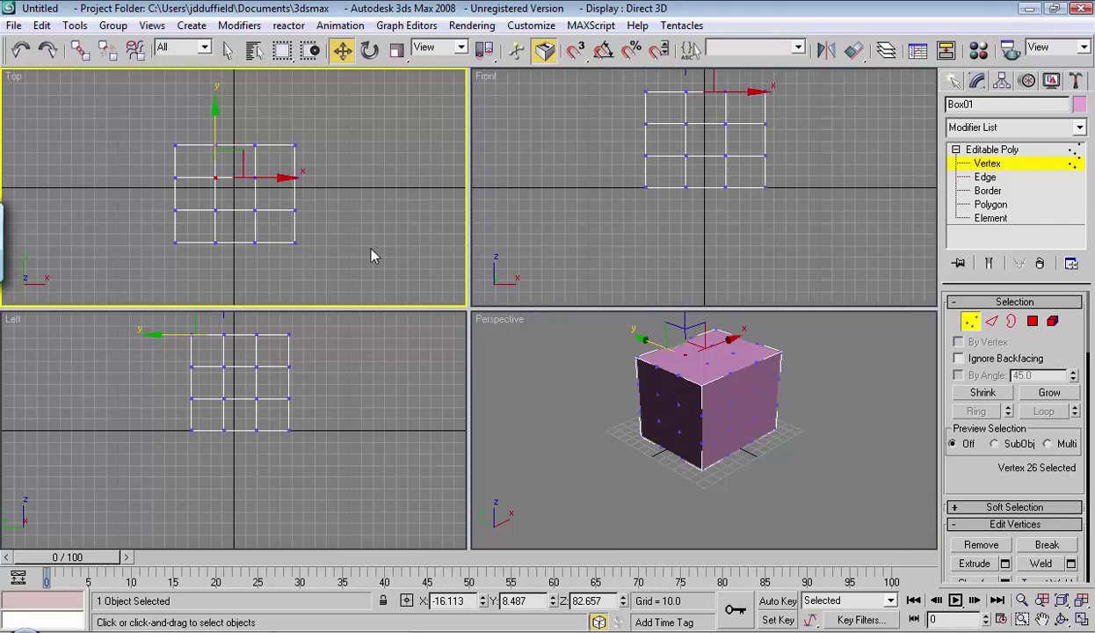
{"action": "left_click", "coordinate": [256, 211], "text": "ctrl"}
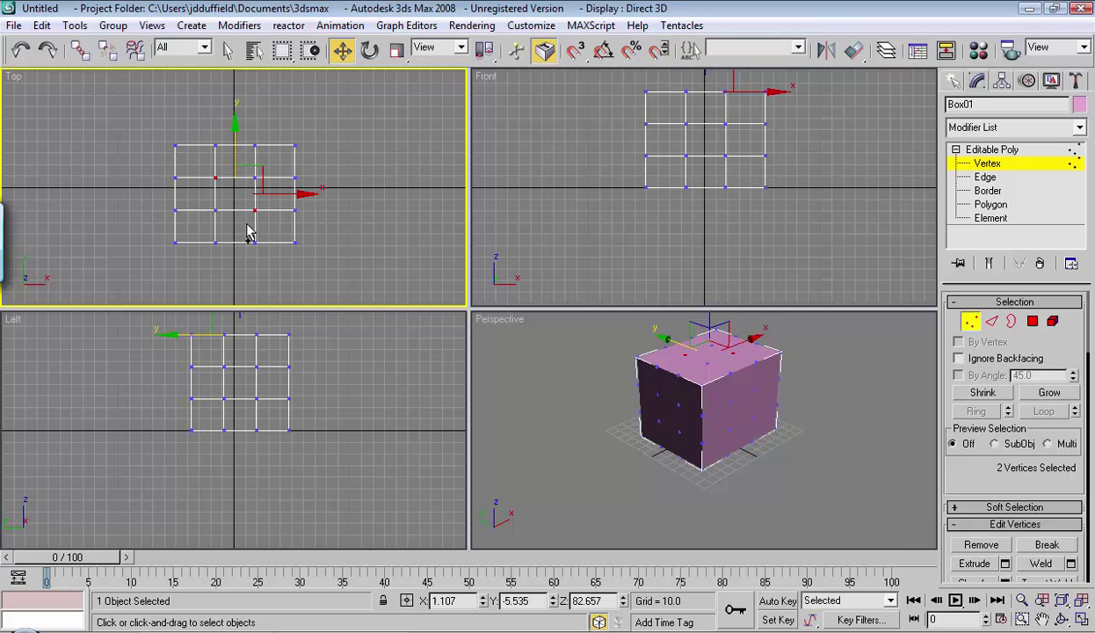
{"action": "left_click", "coordinate": [216, 210], "text": "ctrl"}
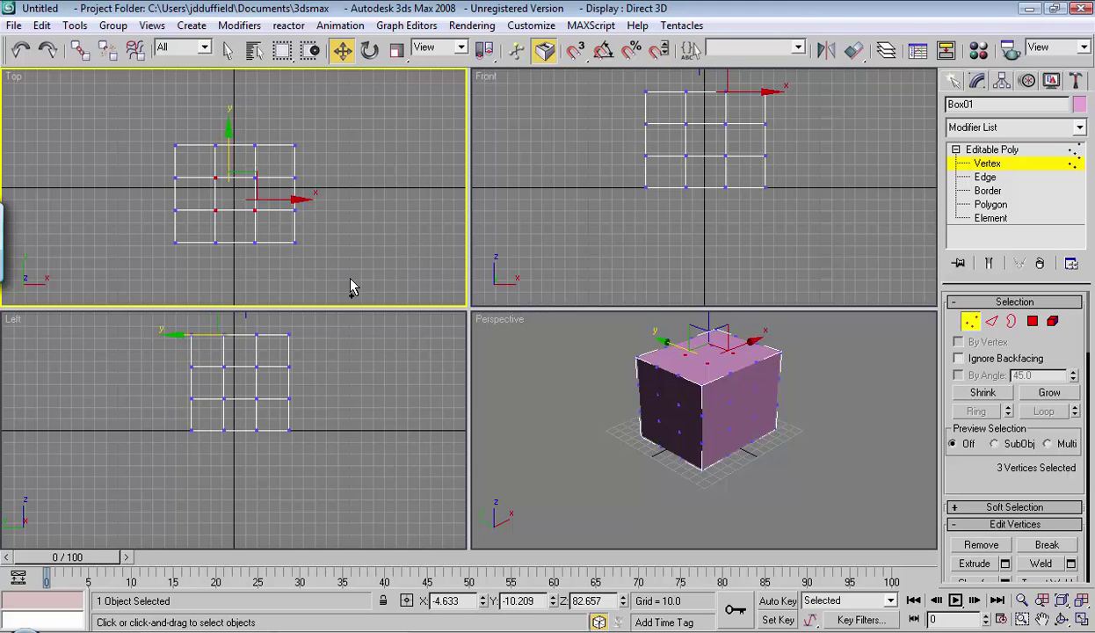
{"action": "left_click", "coordinate": [254, 177]}
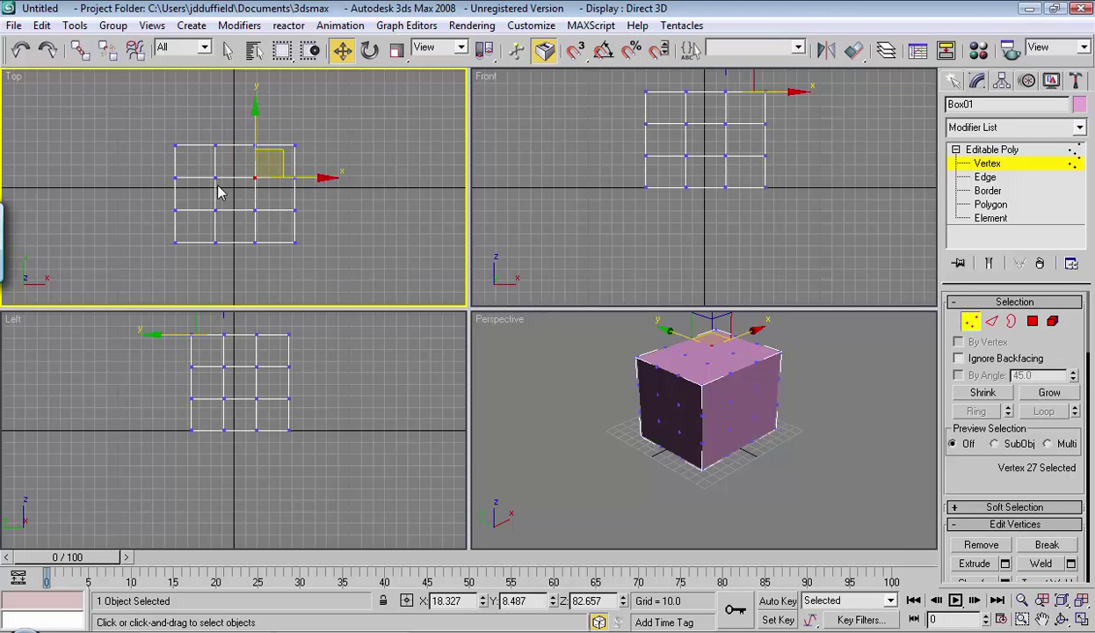
{"action": "left_click", "coordinate": [215, 178]}
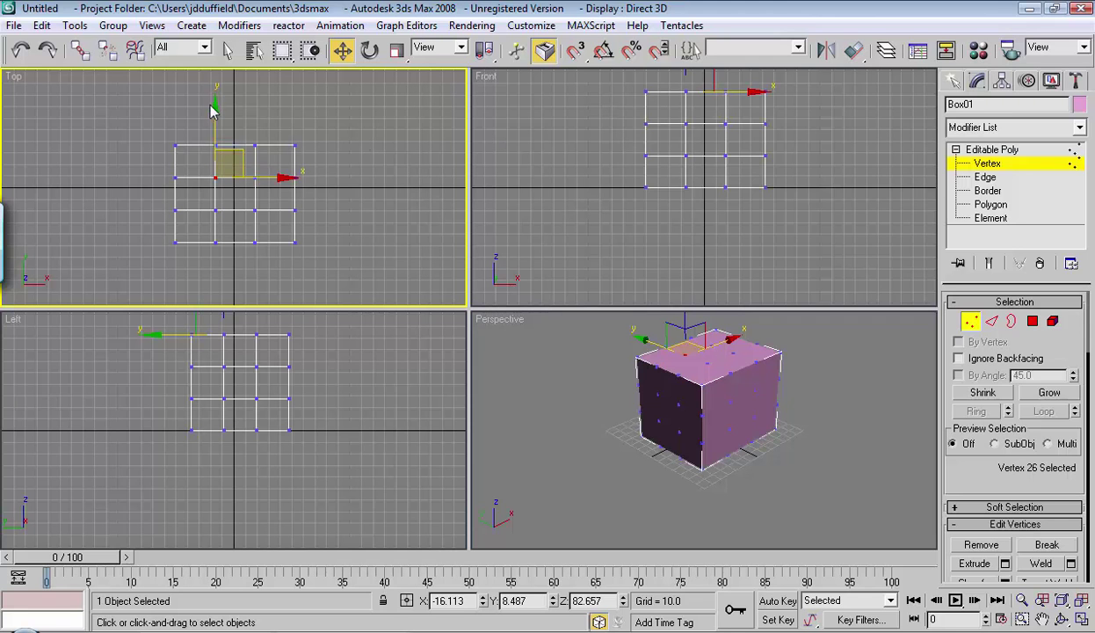
Move the vertex forward along Y, left along X, and up into a peak
{"action": "left_click_drag", "start_coordinate": [215, 106], "coordinate": [215, 126]}
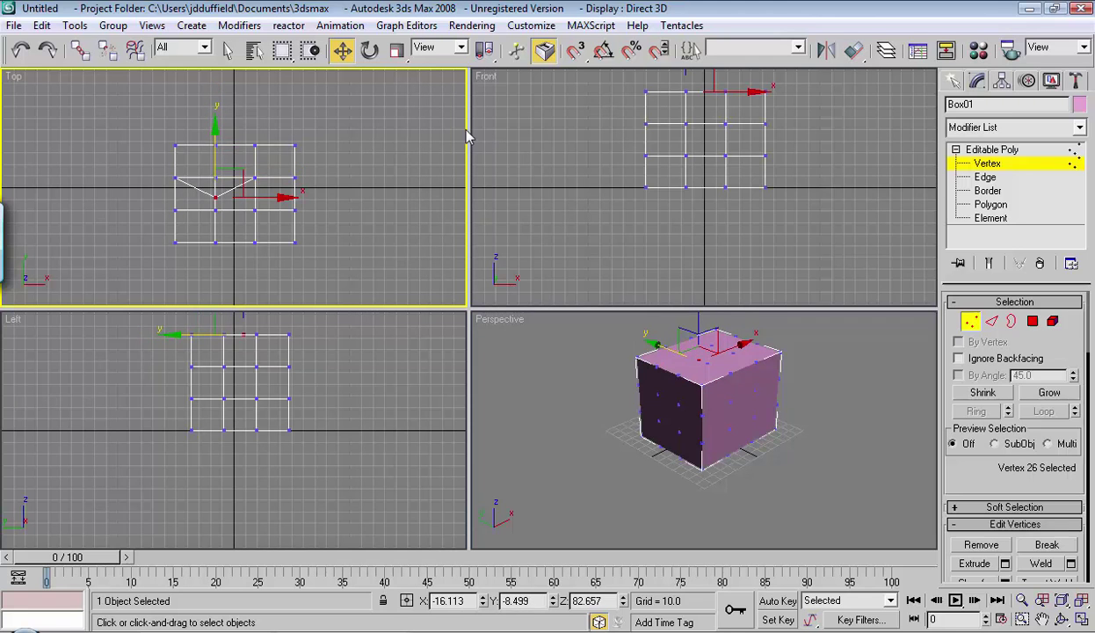
{"action": "left_click", "coordinate": [754, 92]}
{"action": "left_click_drag", "start_coordinate": [754, 92], "coordinate": [738, 98]}
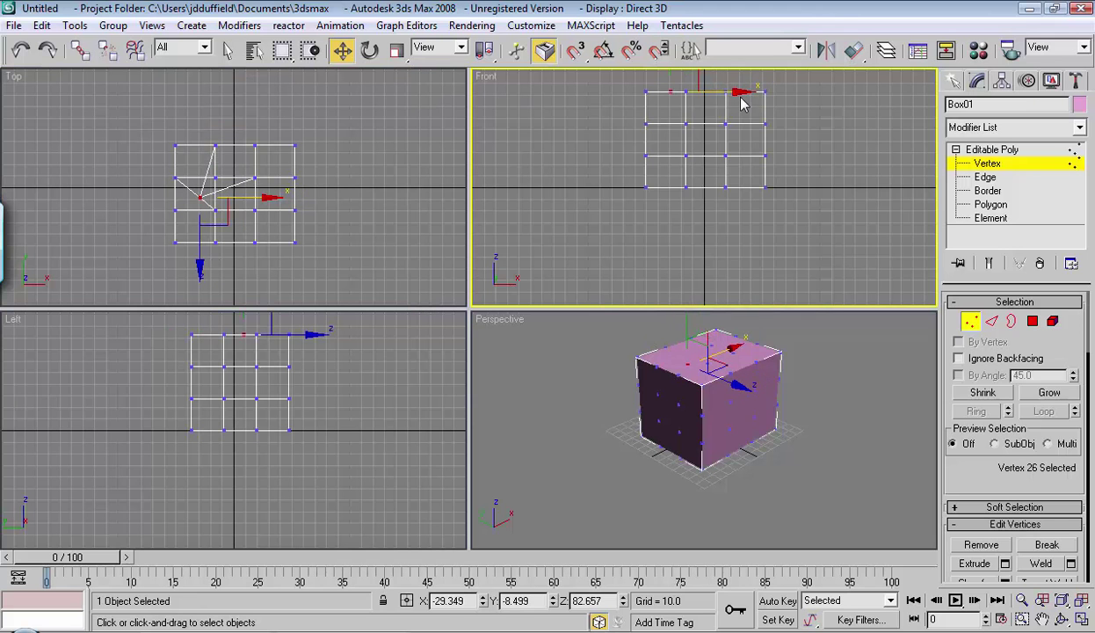
{"action": "scroll", "coordinate": [726, 122], "scroll_direction": "up", "scroll_amount": 4}
{"action": "scroll", "coordinate": [726, 122], "scroll_direction": "down", "scroll_amount": 6}
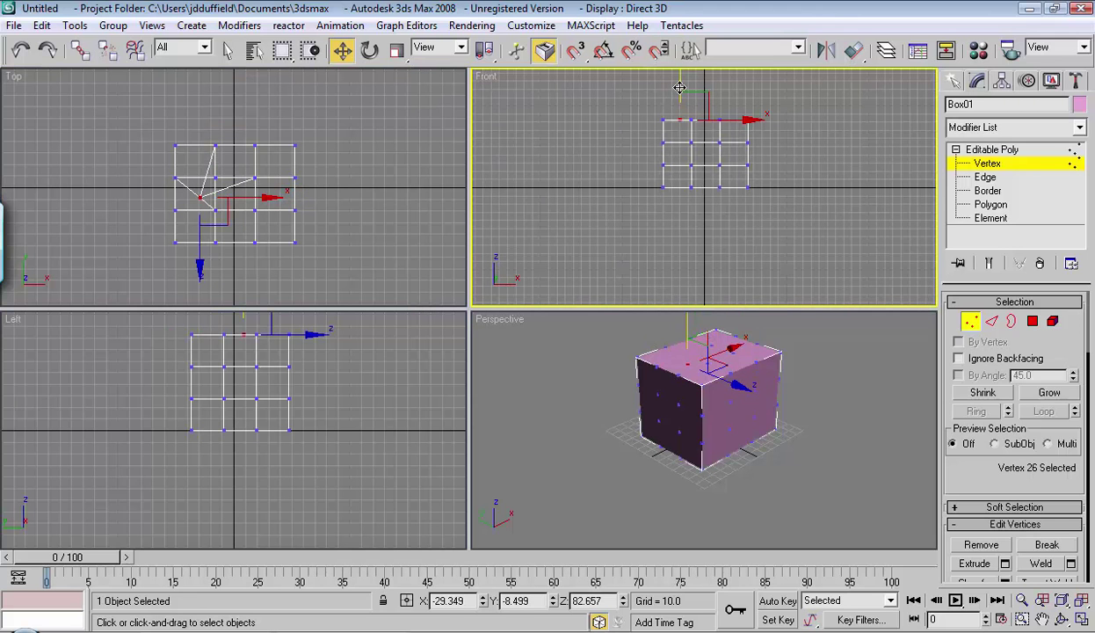
{"action": "mouse_move", "coordinate": [675, 85]}
{"action": "left_mouse_down"}
{"action": "mouse_move", "coordinate": [690, 76]}
{"action": "mouse_move", "coordinate": [679, 69]}
{"action": "mouse_move", "coordinate": [680, 89]}
{"action": "left_mouse_up"}
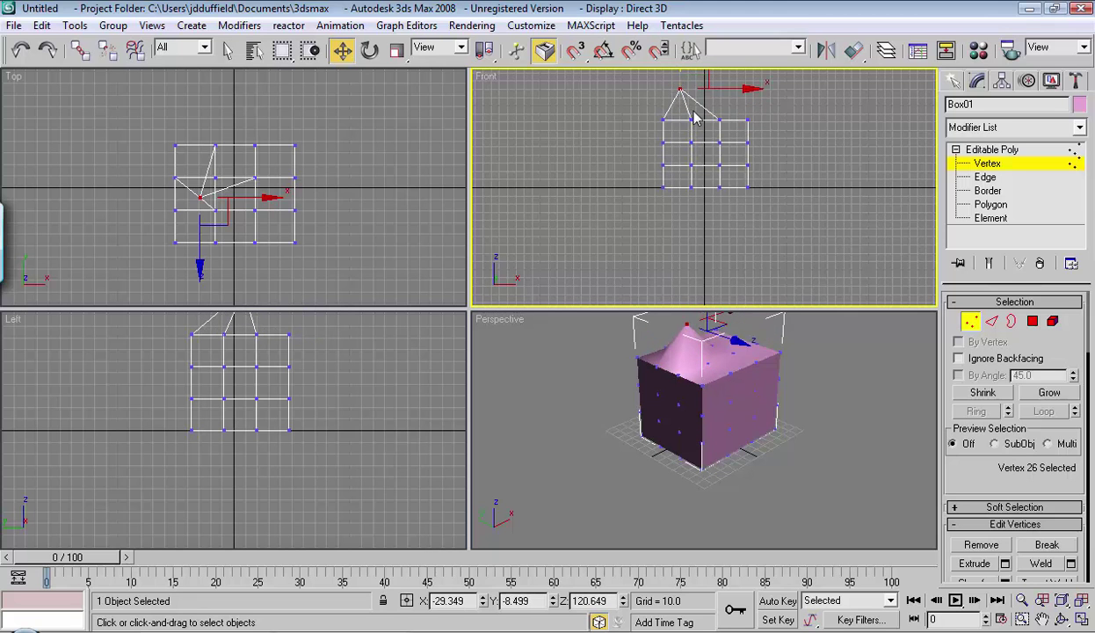
{"action": "right_click", "coordinate": [830, 416]}
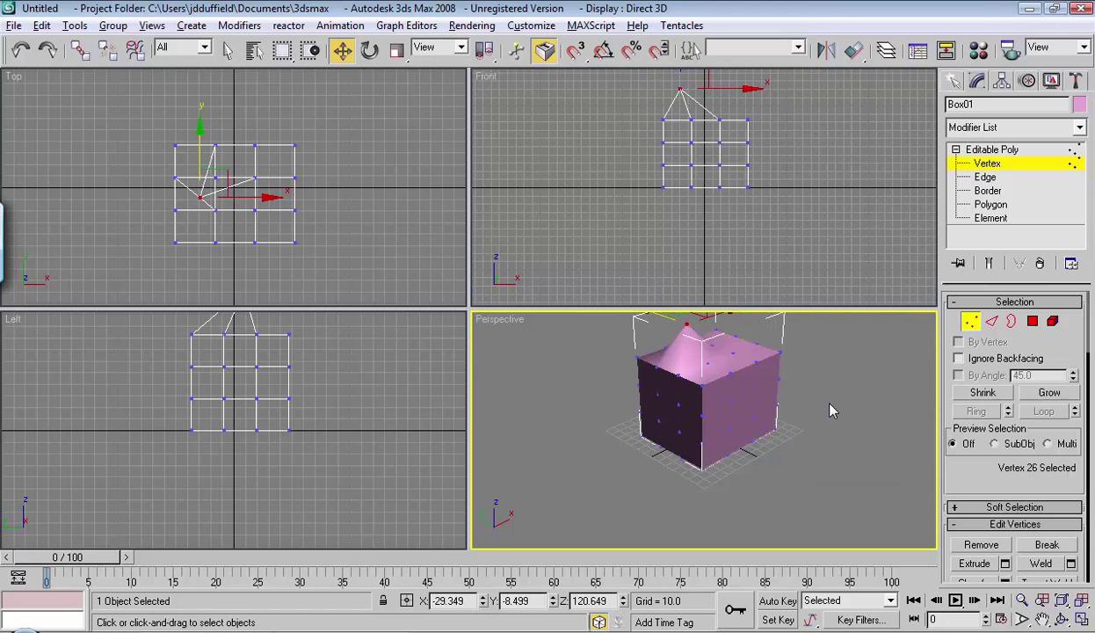
Maximize the Perspective view and undo the spiked vertex pull
{"action": "key", "text": "alt+w"}
{"action": "middle_click_drag", "start_coordinate": [530, 264], "coordinate": [784, 325]}
{"action": "key", "text": "super"}
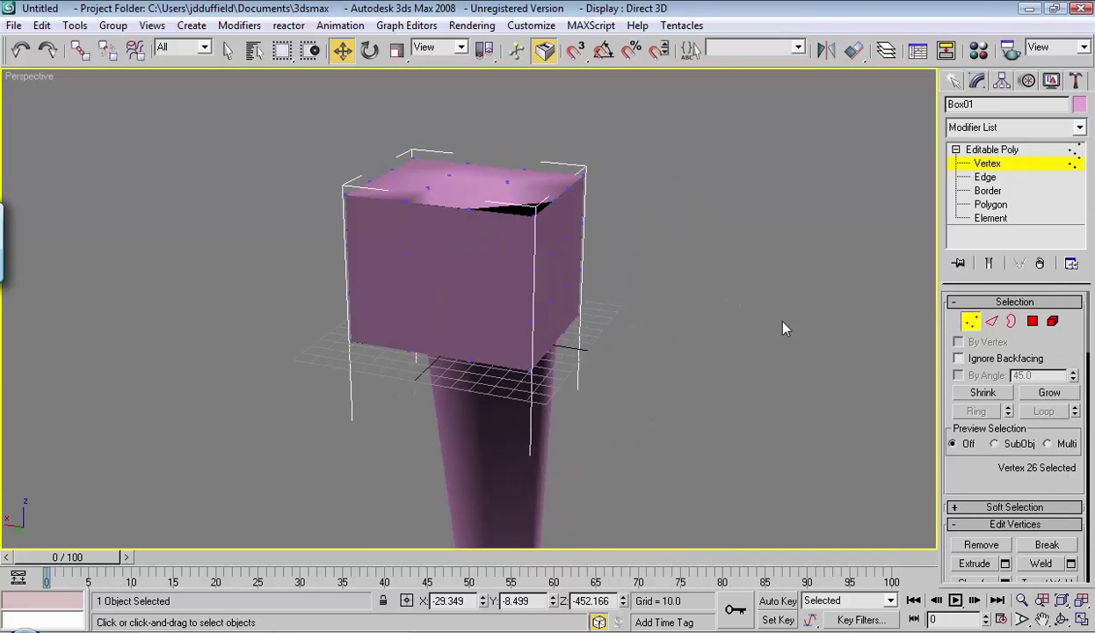
{"action": "scroll", "coordinate": [773, 334], "scroll_direction": "down", "scroll_amount": 5}
{"action": "key", "text": "ctrl+z"}
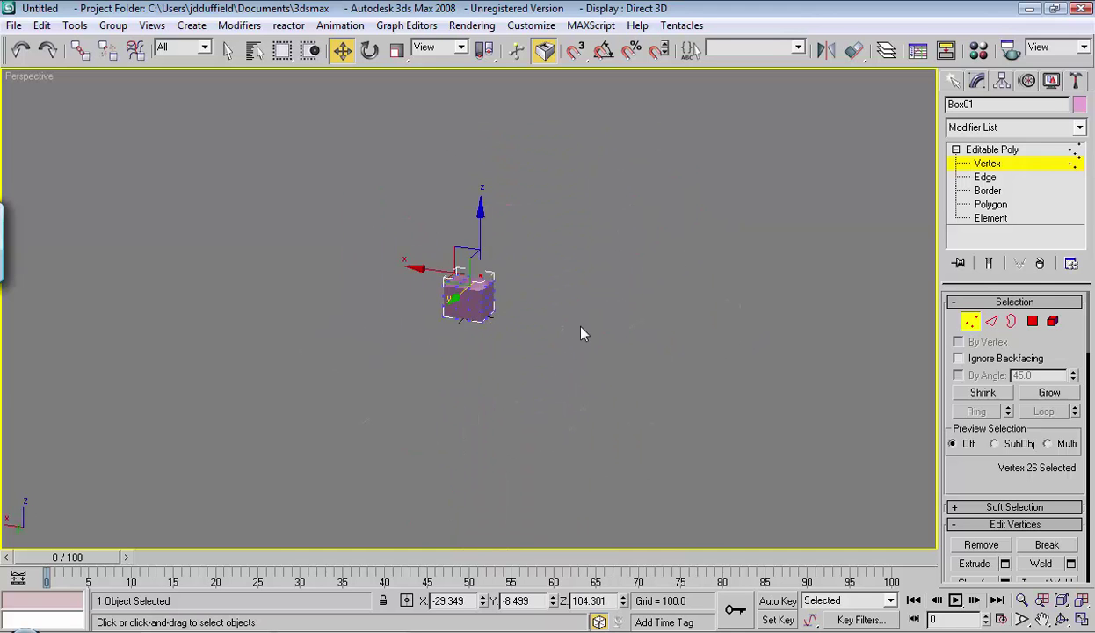
Undo the remaining vertex moves so the top is flat, back in four-view layout
{"action": "scroll", "coordinate": [580, 334], "scroll_direction": "up", "scroll_amount": 6}
{"action": "scroll", "coordinate": [564, 318], "scroll_direction": "down", "scroll_amount": 1}
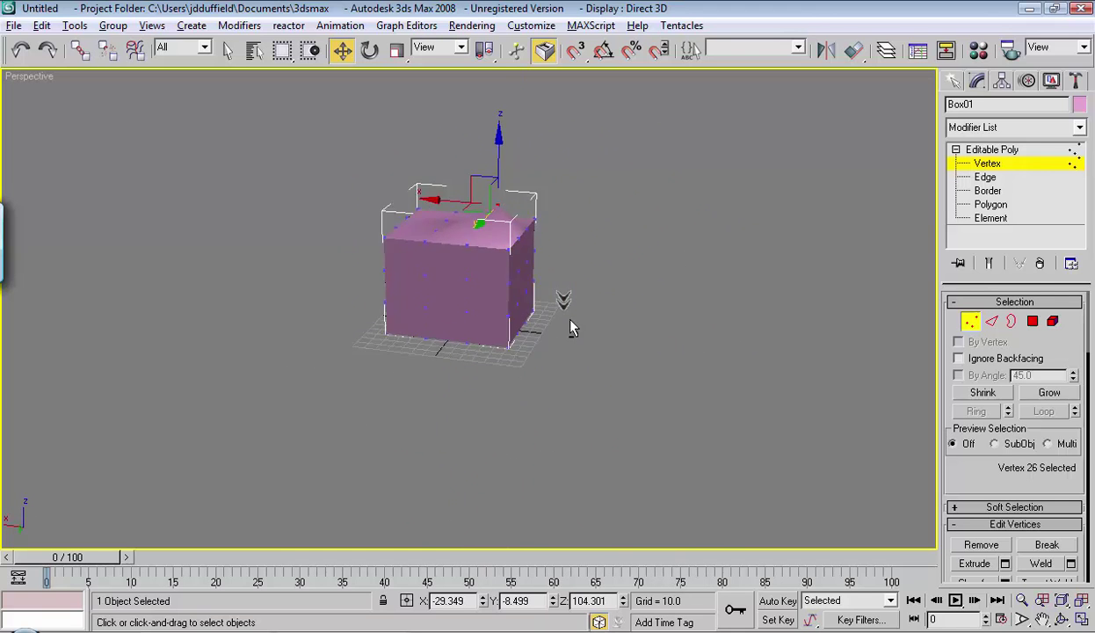
{"action": "scroll", "coordinate": [569, 326], "scroll_direction": "down", "scroll_amount": 2}
{"action": "scroll", "coordinate": [548, 339], "scroll_direction": "up", "scroll_amount": 5}
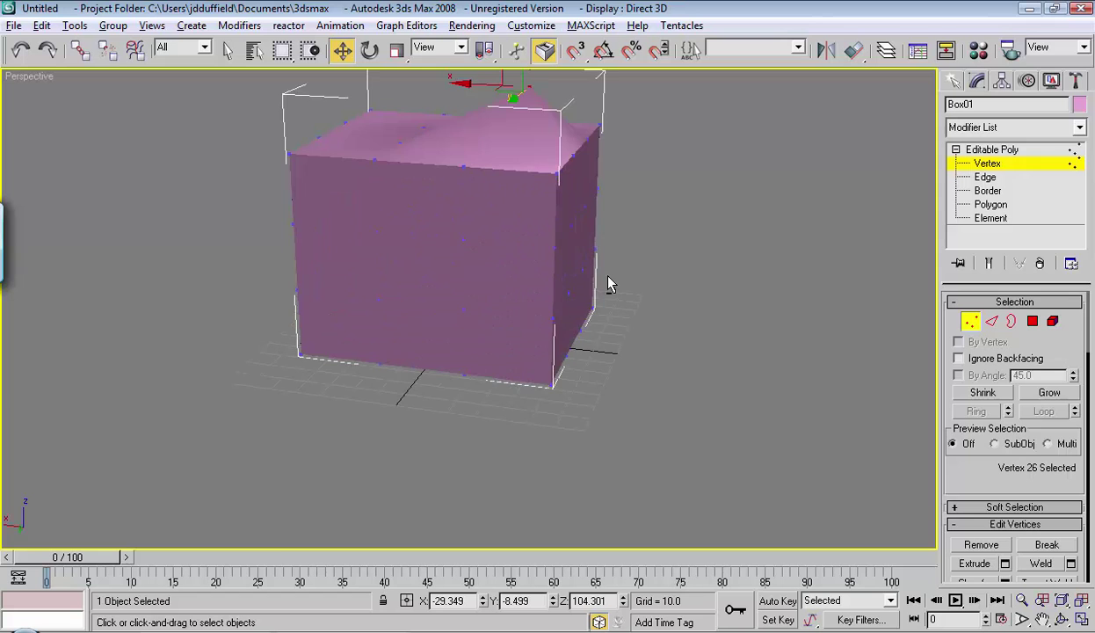
{"action": "middle_click_drag", "start_coordinate": [611, 283], "coordinate": [542, 295], "text": "alt"}
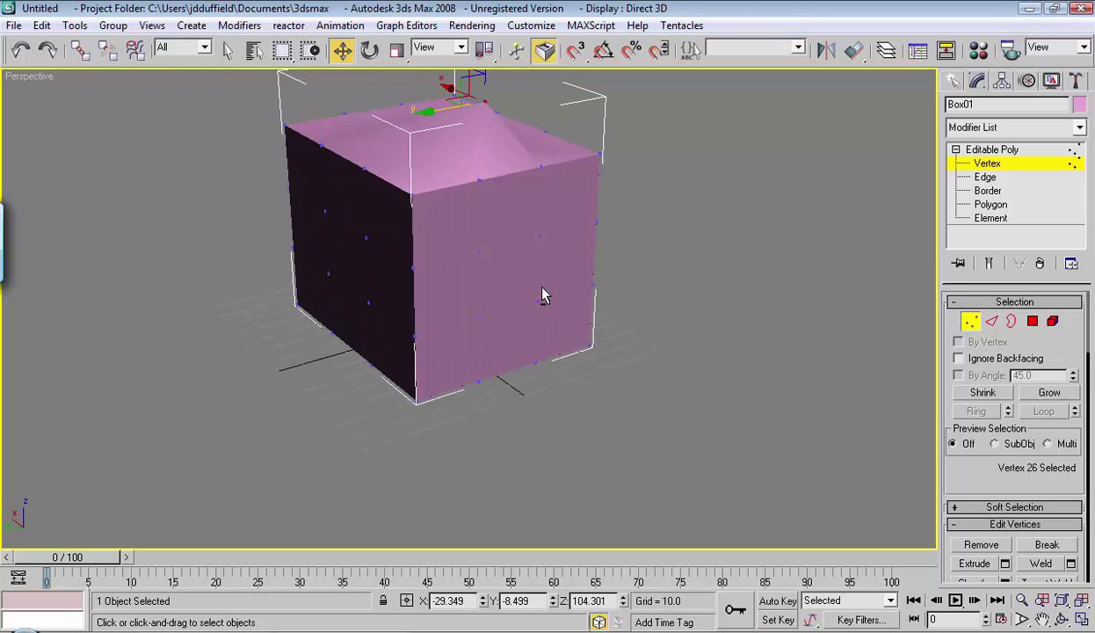
{"action": "key", "text": "ctrl+z"}
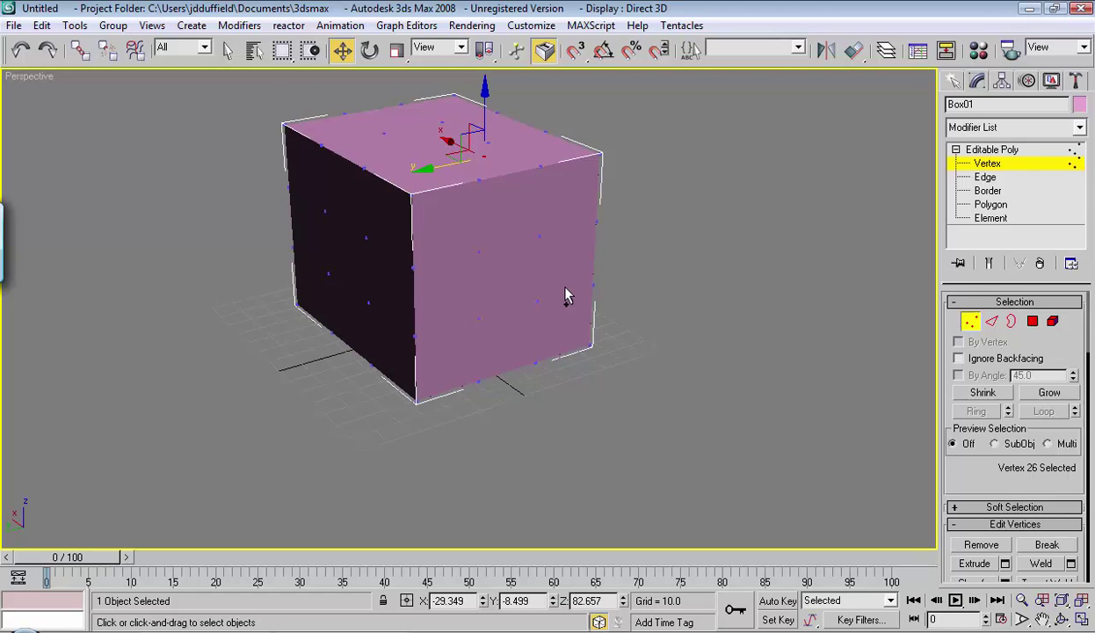
{"action": "key", "text": "alt+w"}
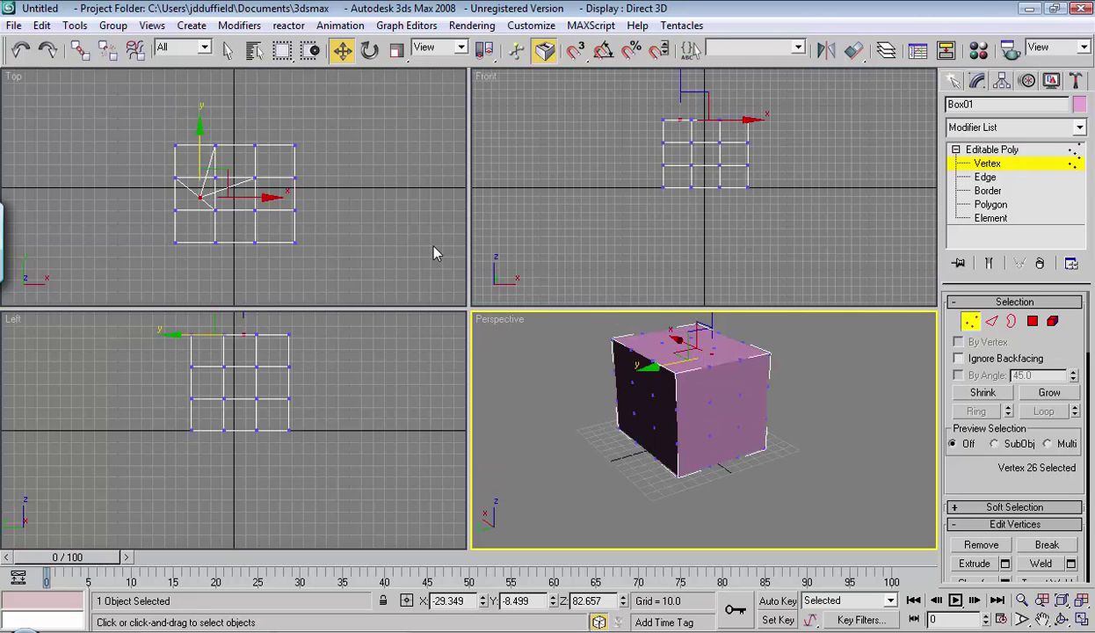
{"action": "key", "text": "ctrl+z"}
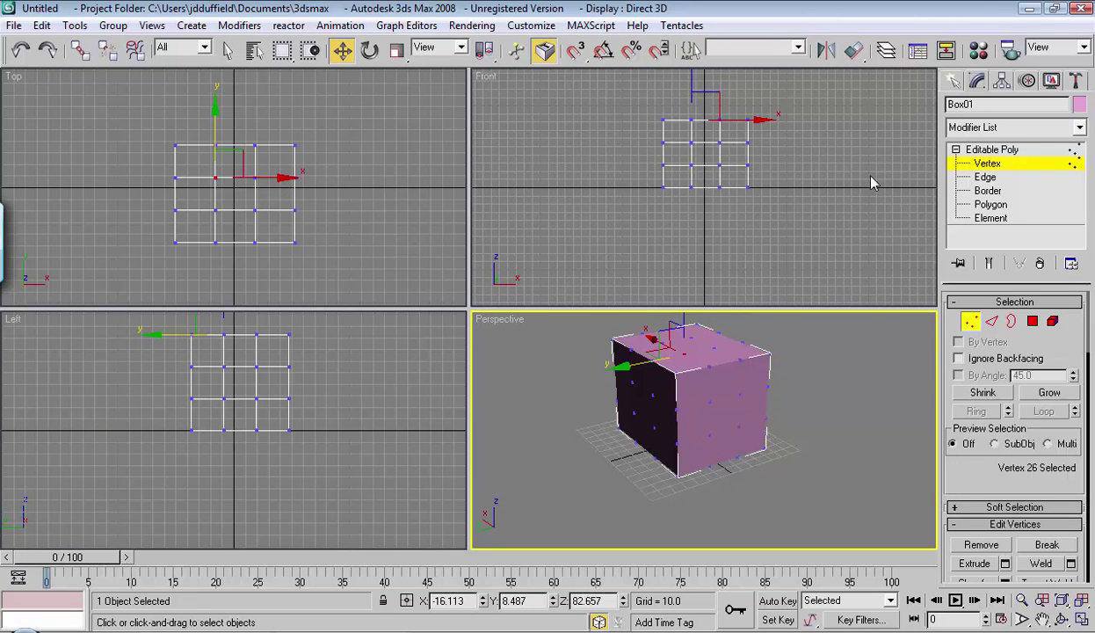
At Edge level, select the two middle edges of the box top
{"action": "left_click", "coordinate": [988, 178]}
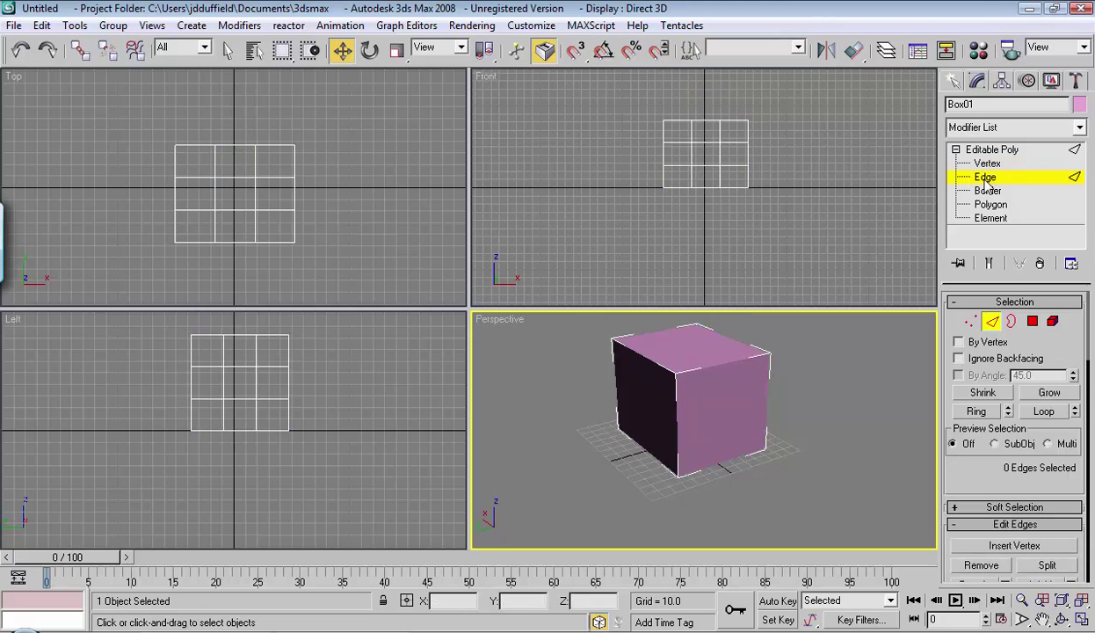
{"action": "left_click", "coordinate": [245, 176]}
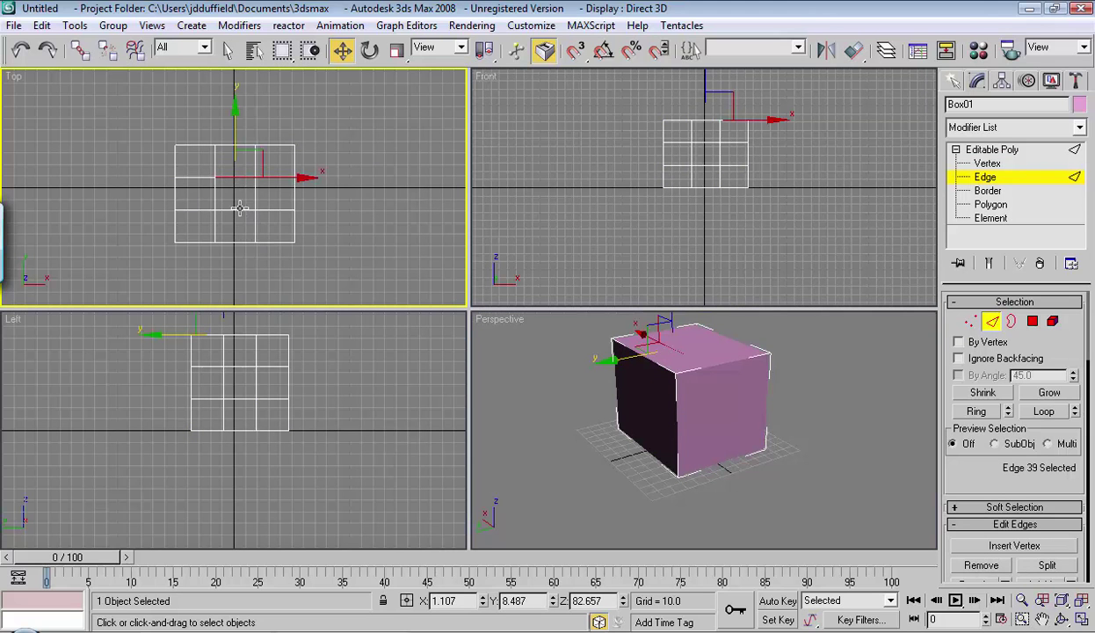
{"action": "left_click", "coordinate": [239, 209]}
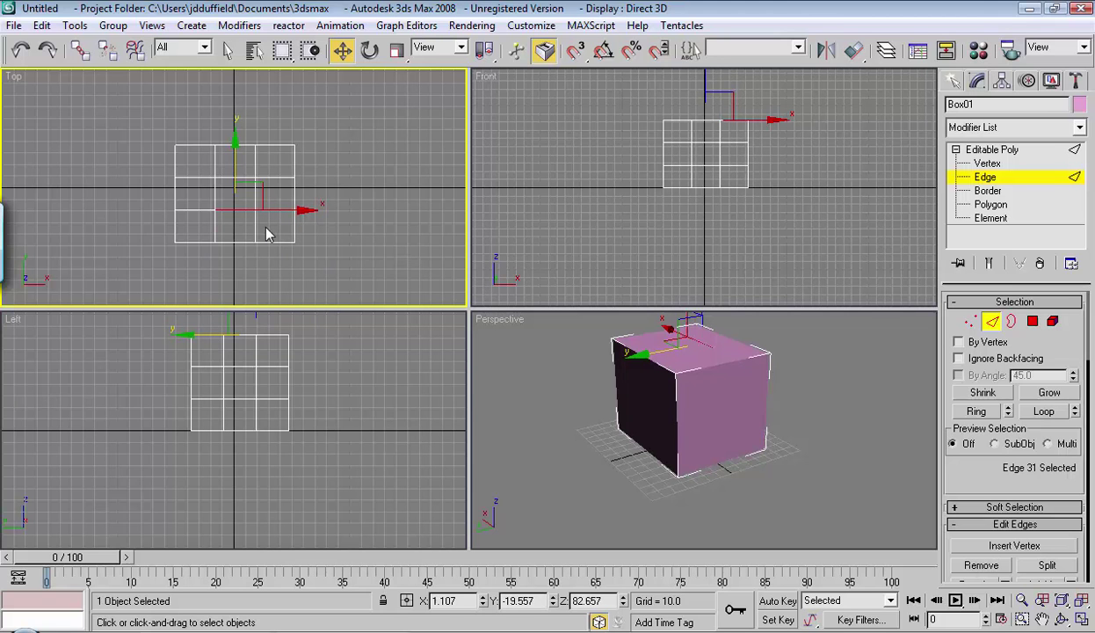
{"action": "left_click", "coordinate": [279, 176]}
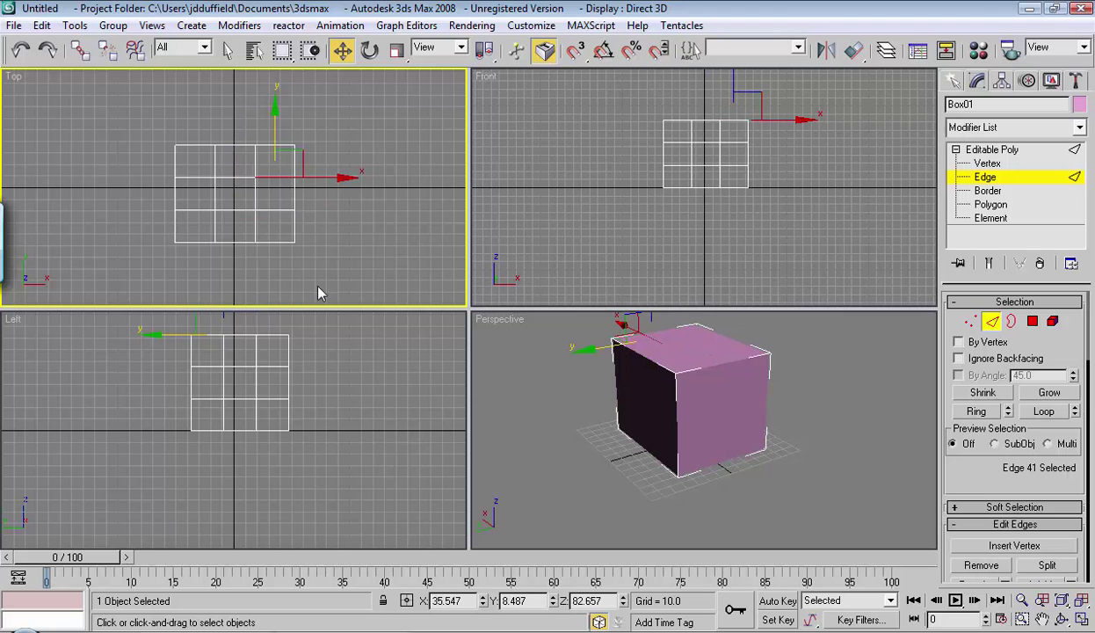
{"action": "left_click", "coordinate": [230, 210]}
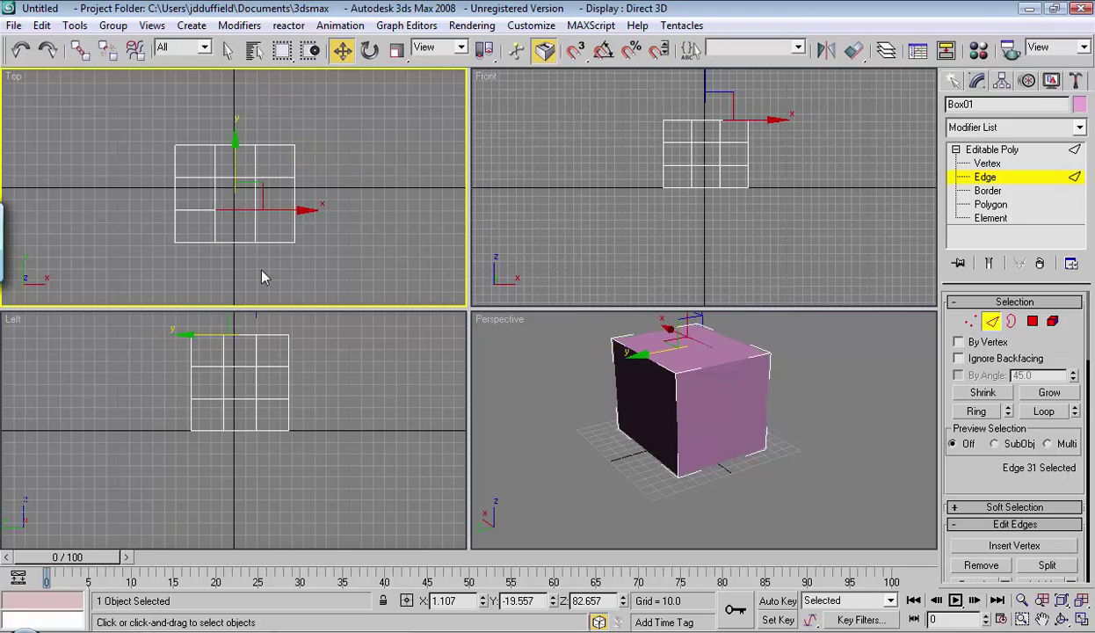
{"action": "left_click", "coordinate": [182, 209]}
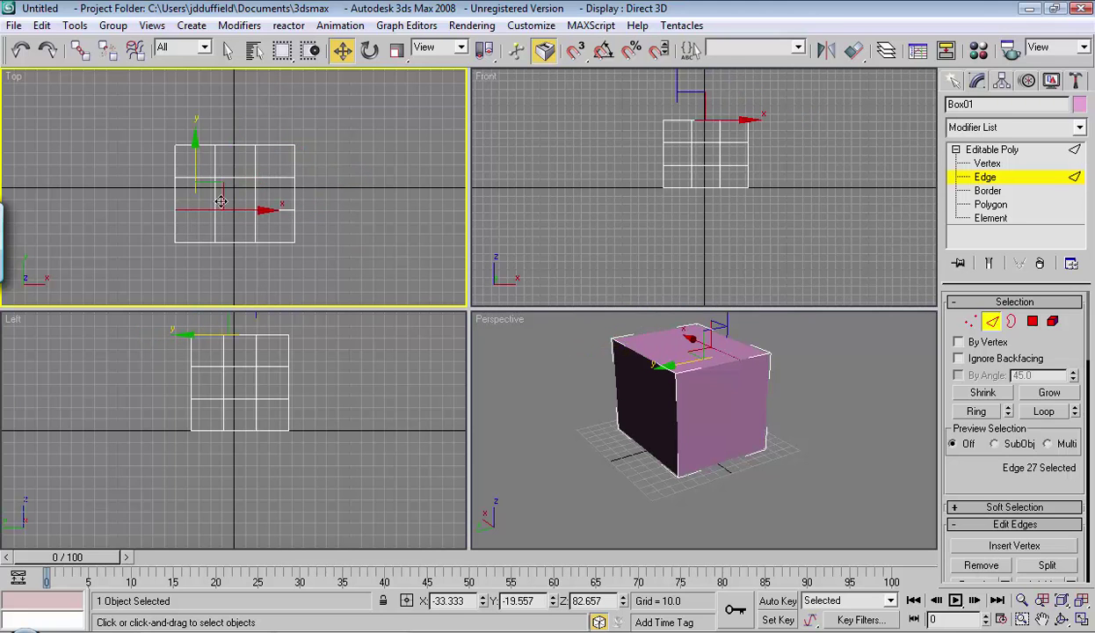
{"action": "left_click", "coordinate": [244, 179]}
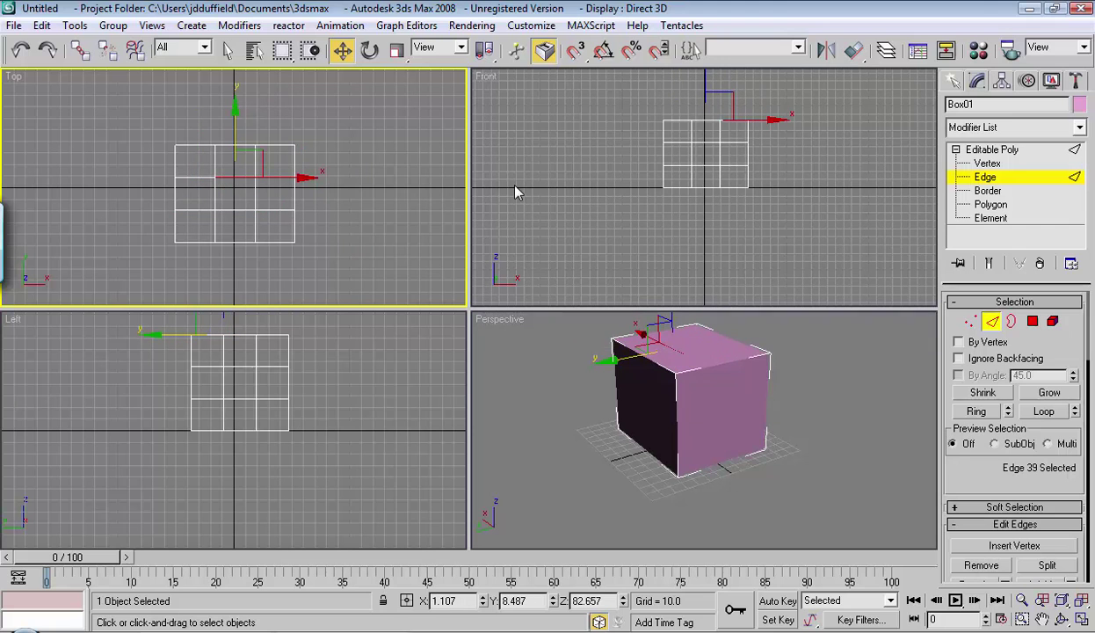
{"action": "left_click", "coordinate": [244, 209], "text": "ctrl"}
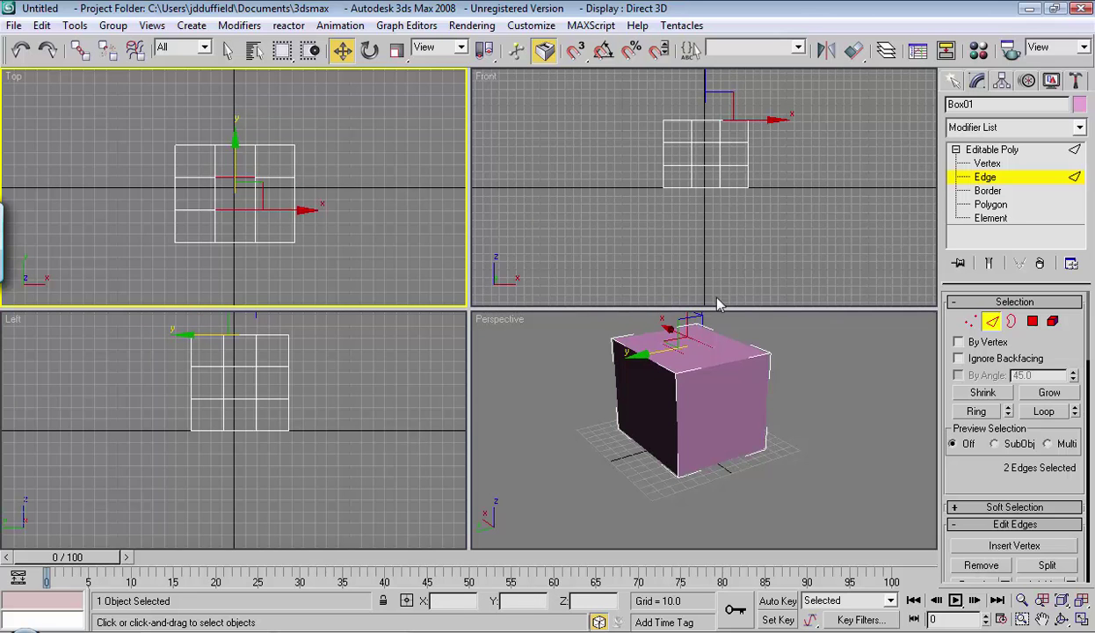
Raise the two edges along Y in the Front view into a roof ridge
{"action": "right_click", "coordinate": [770, 174]}
{"action": "scroll", "coordinate": [765, 164], "scroll_direction": "down", "scroll_amount": 2}
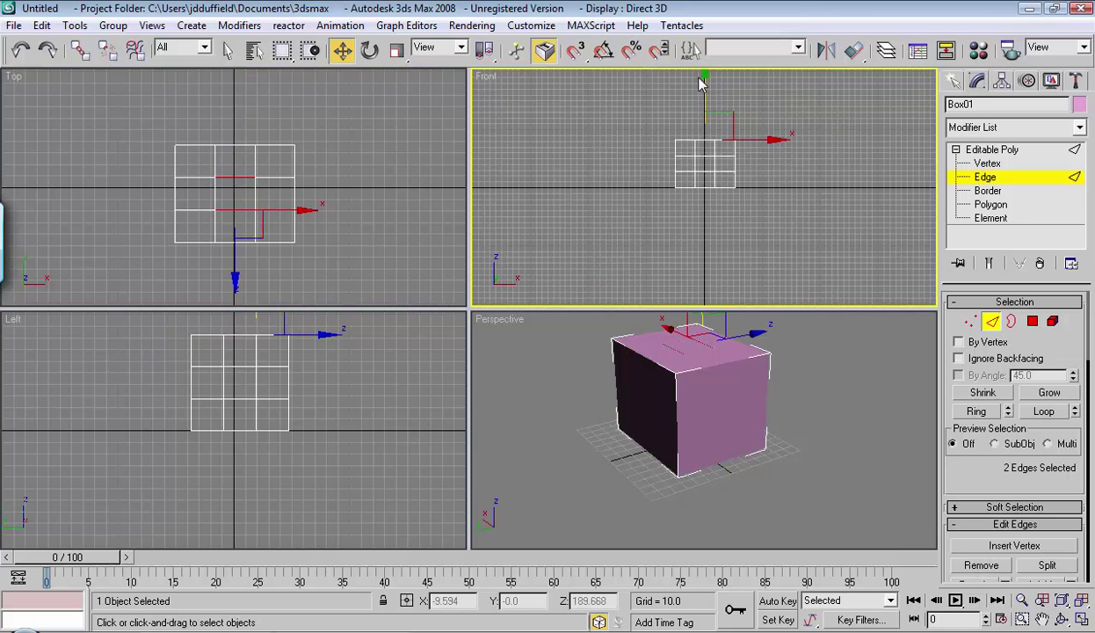
{"action": "left_click_drag", "start_coordinate": [704, 77], "coordinate": [708, 66]}
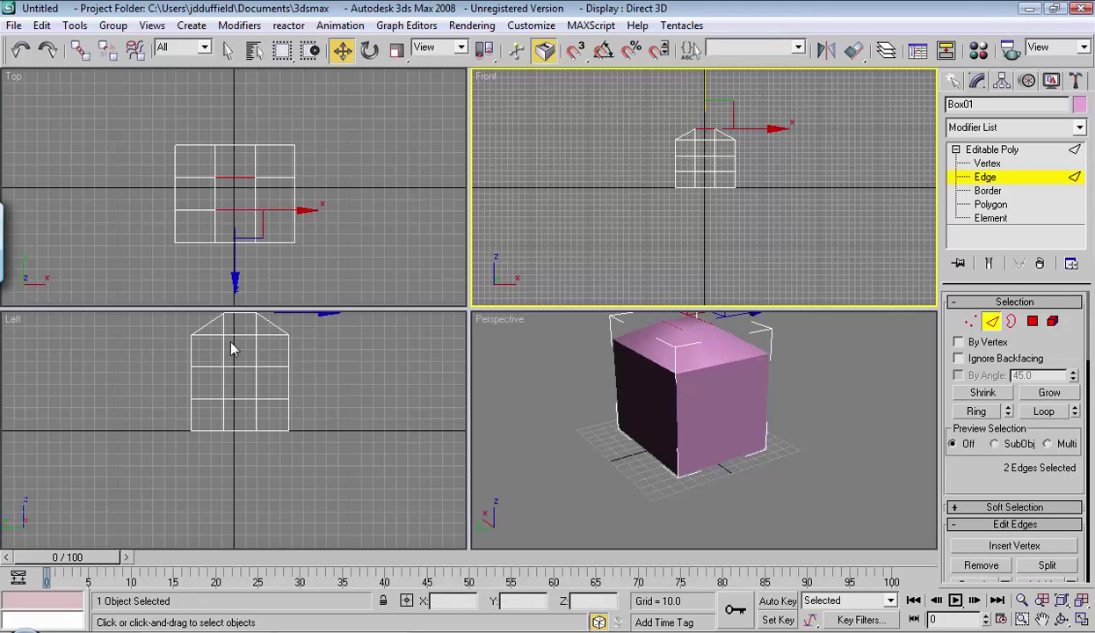
{"action": "right_click", "coordinate": [341, 346]}
{"action": "scroll", "coordinate": [328, 359], "scroll_direction": "down", "scroll_amount": 5}
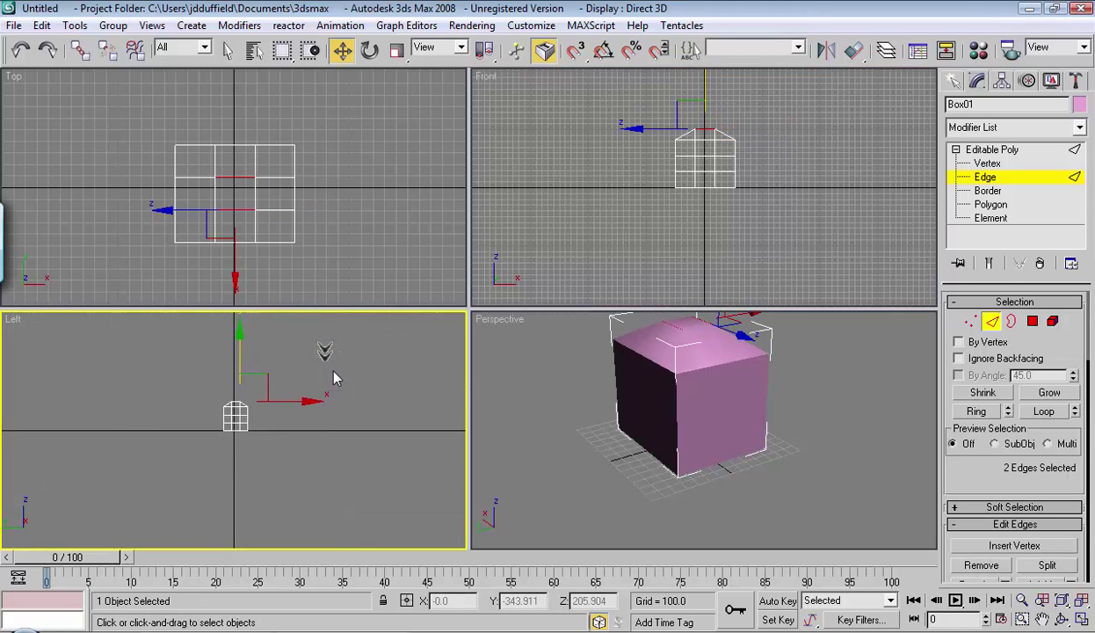
{"action": "scroll", "coordinate": [343, 362], "scroll_direction": "up", "scroll_amount": 6}
{"action": "scroll", "coordinate": [325, 365], "scroll_direction": "down", "scroll_amount": 2}
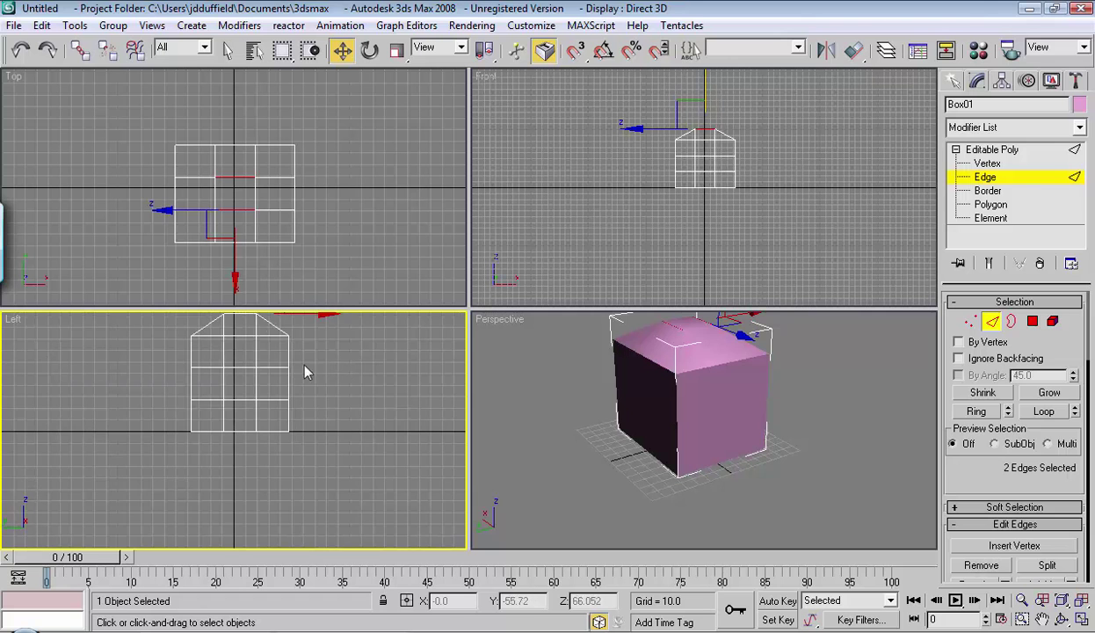
{"action": "scroll", "coordinate": [295, 357], "scroll_direction": "down", "scroll_amount": 2}
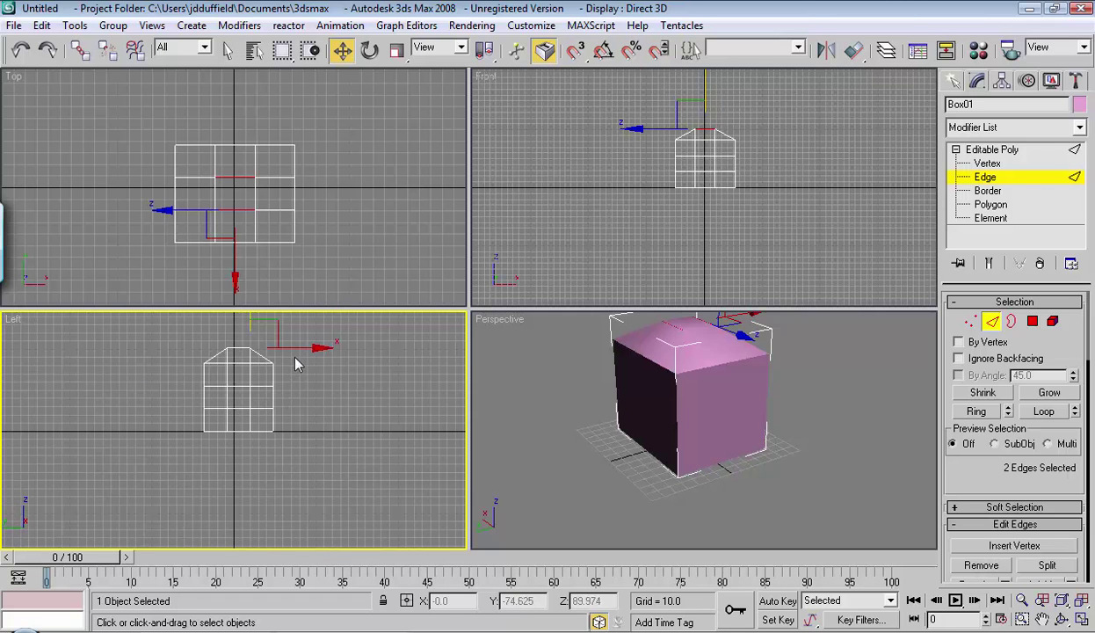
Inspect the ridged top in a maximized Perspective view, then deselect and zoom to fit
{"action": "right_click", "coordinate": [543, 424]}
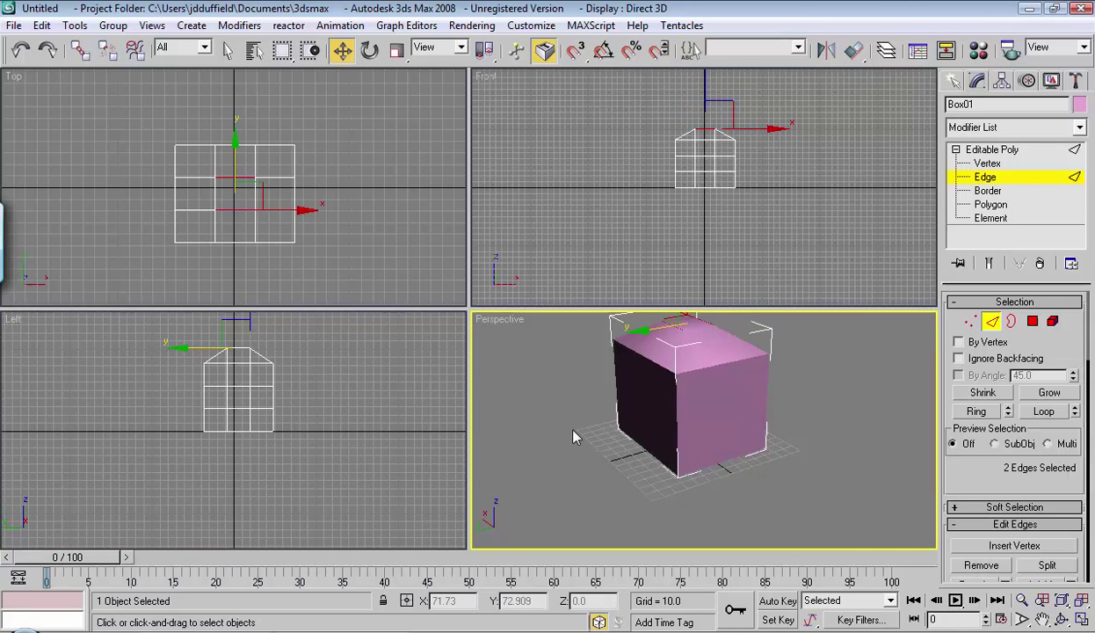
{"action": "key", "text": "alt+w"}
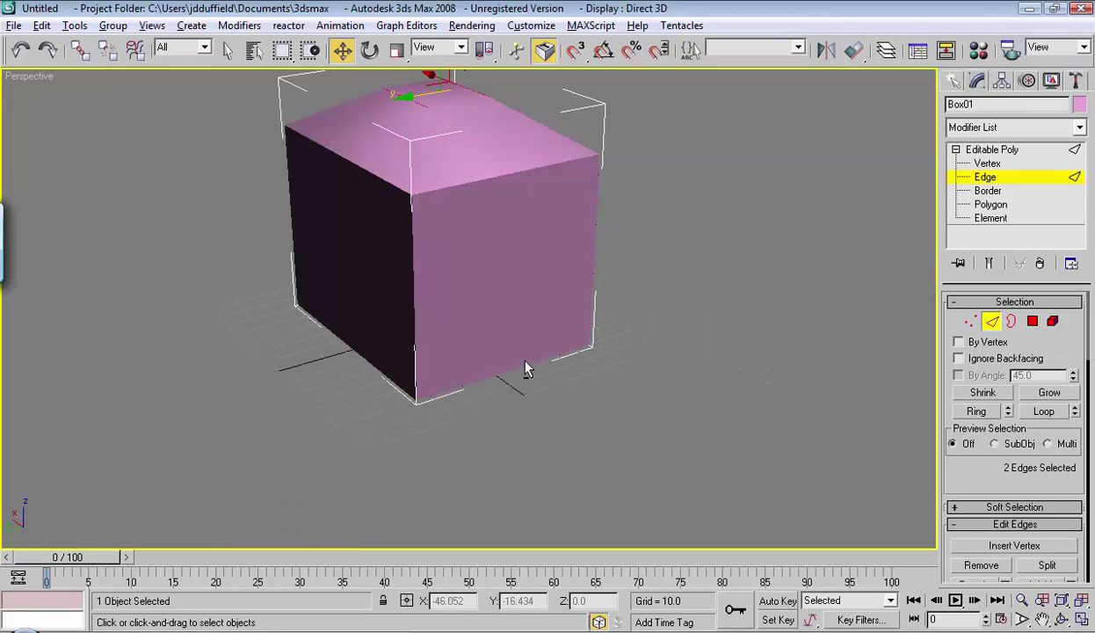
{"action": "scroll", "coordinate": [520, 356], "scroll_direction": "down", "scroll_amount": 5}
{"action": "scroll", "coordinate": [510, 334], "scroll_direction": "up", "scroll_amount": 5}
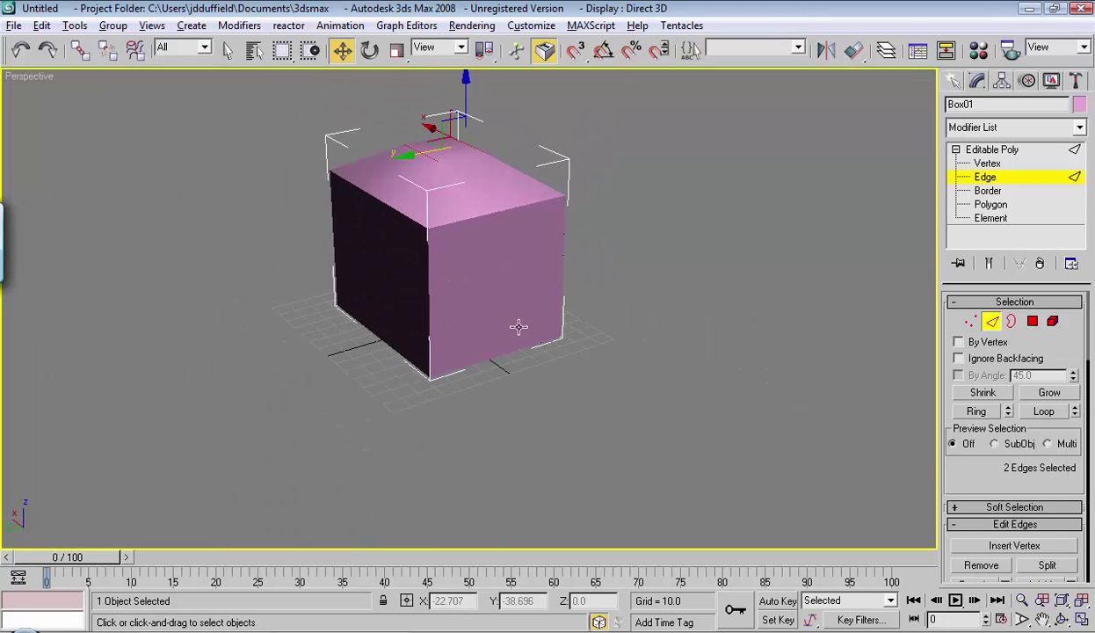
{"action": "scroll", "coordinate": [518, 391], "scroll_direction": "down", "scroll_amount": 1}
{"action": "middle_click_drag", "start_coordinate": [518, 312], "coordinate": [638, 376], "text": "alt"}
{"action": "scroll", "coordinate": [557, 338], "scroll_direction": "down", "scroll_amount": 5}
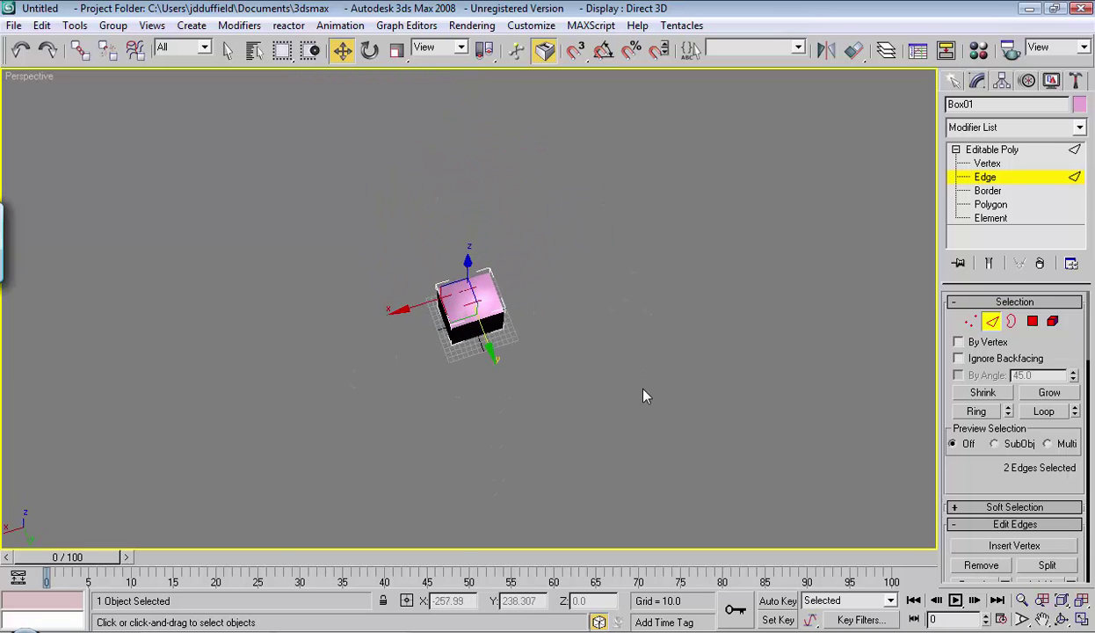
{"action": "key", "text": "alt+w"}
{"action": "key", "text": "z"}
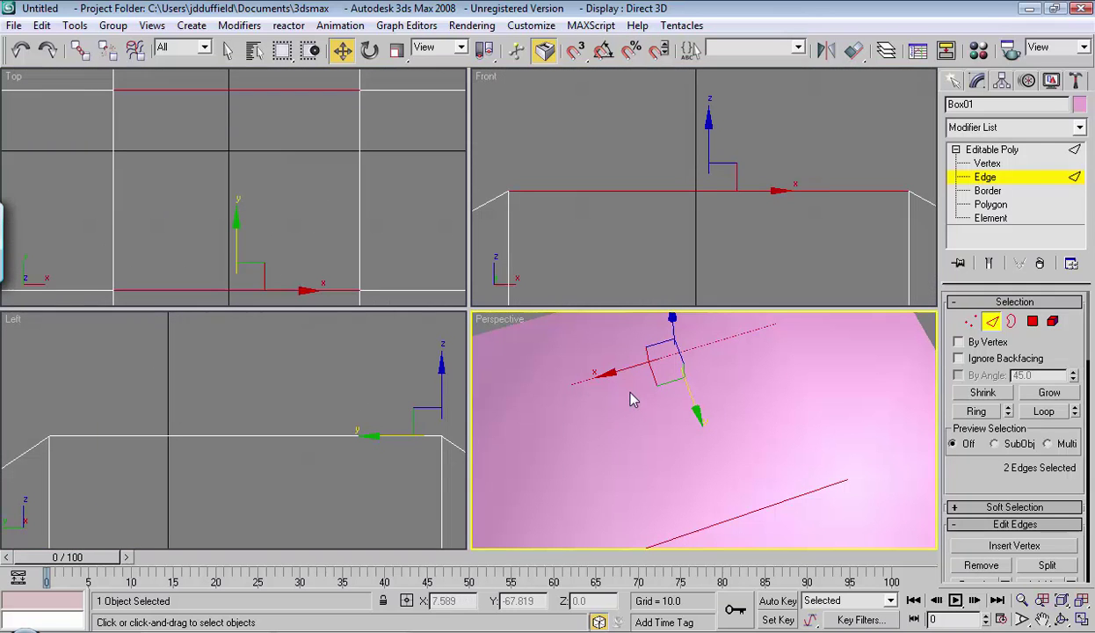
{"action": "left_click", "coordinate": [391, 379]}
{"action": "key", "text": "z"}
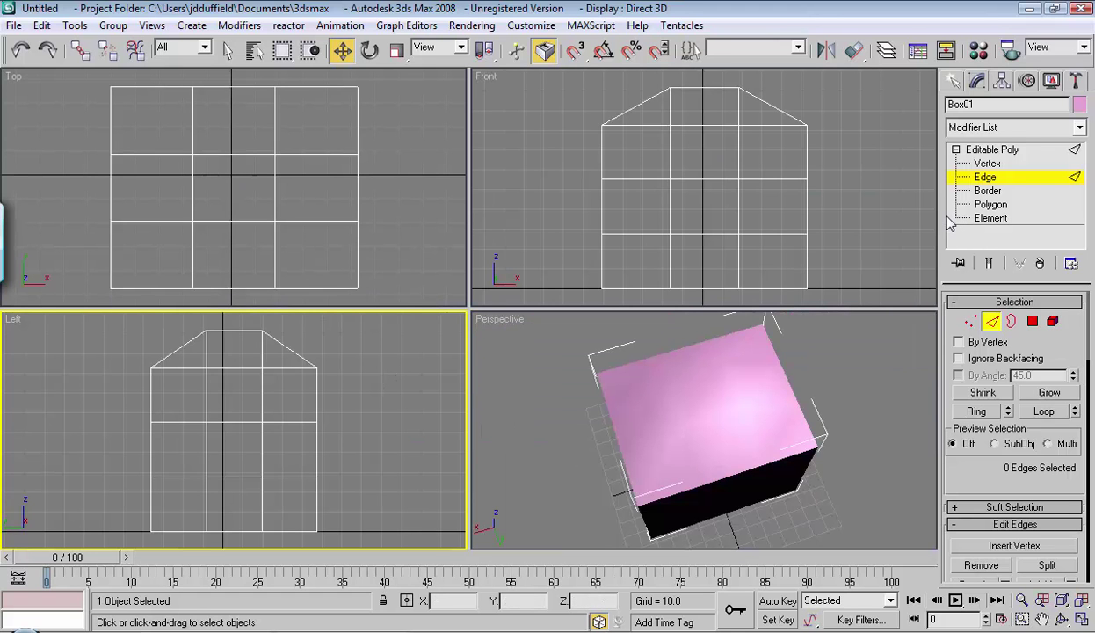
Undo the roof ridge and switch to the Polygon level
{"action": "key", "text": "ctrl+z"}
{"action": "key", "text": "ctrl+z"}
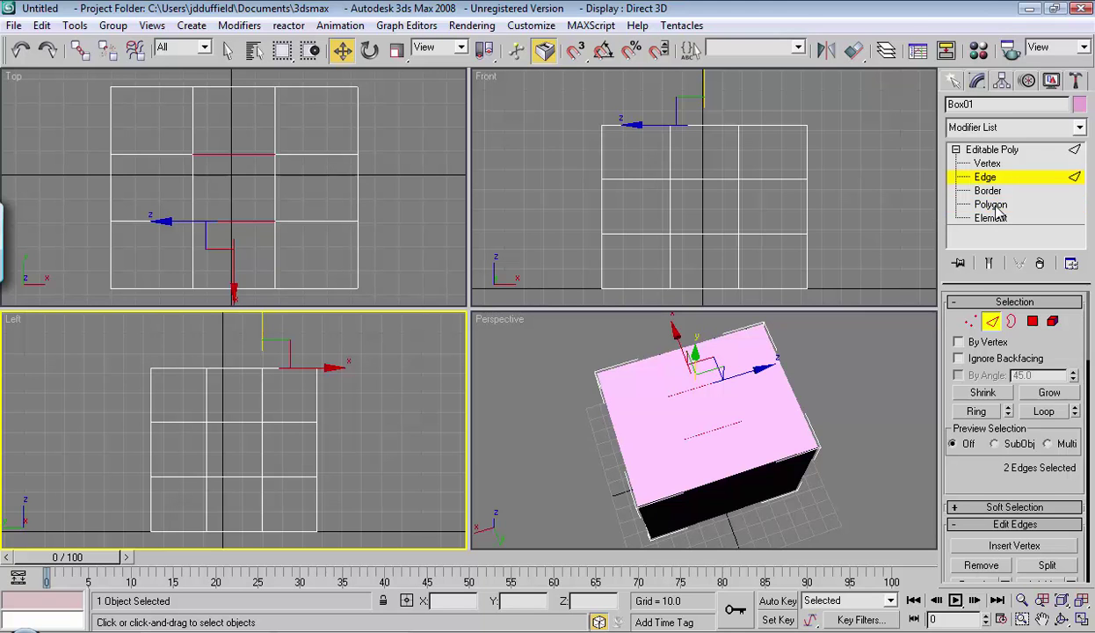
{"action": "left_click", "coordinate": [992, 205]}
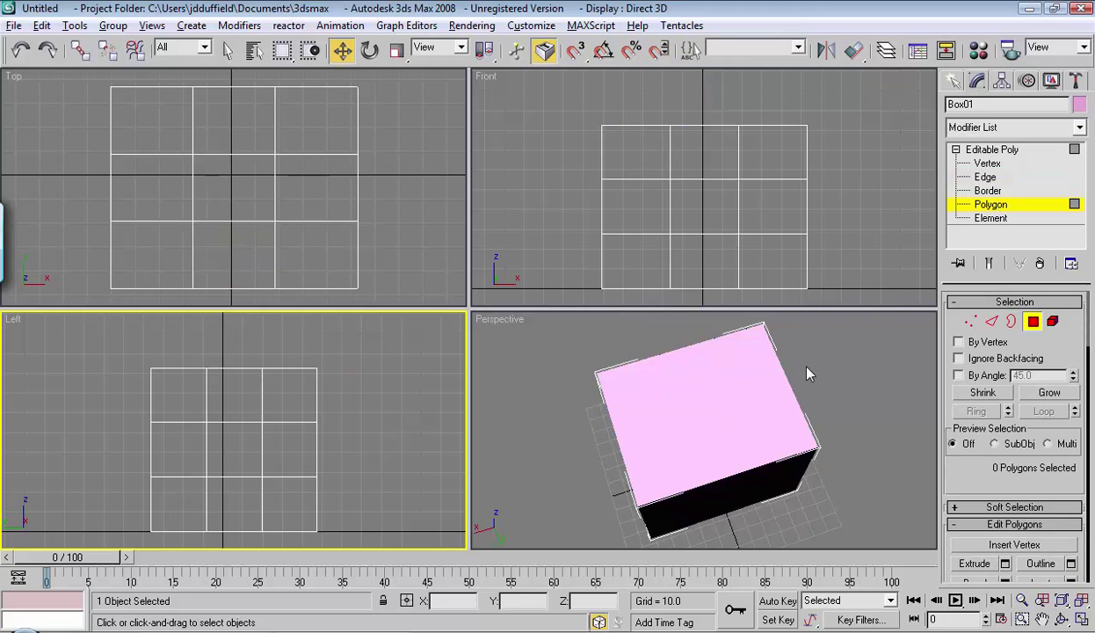
{"action": "scroll", "coordinate": [808, 371], "scroll_direction": "down", "scroll_amount": 5}
{"action": "middle_click_drag", "start_coordinate": [747, 439], "coordinate": [778, 376], "text": "alt"}
{"action": "key", "text": "ctrl+shift+z"}
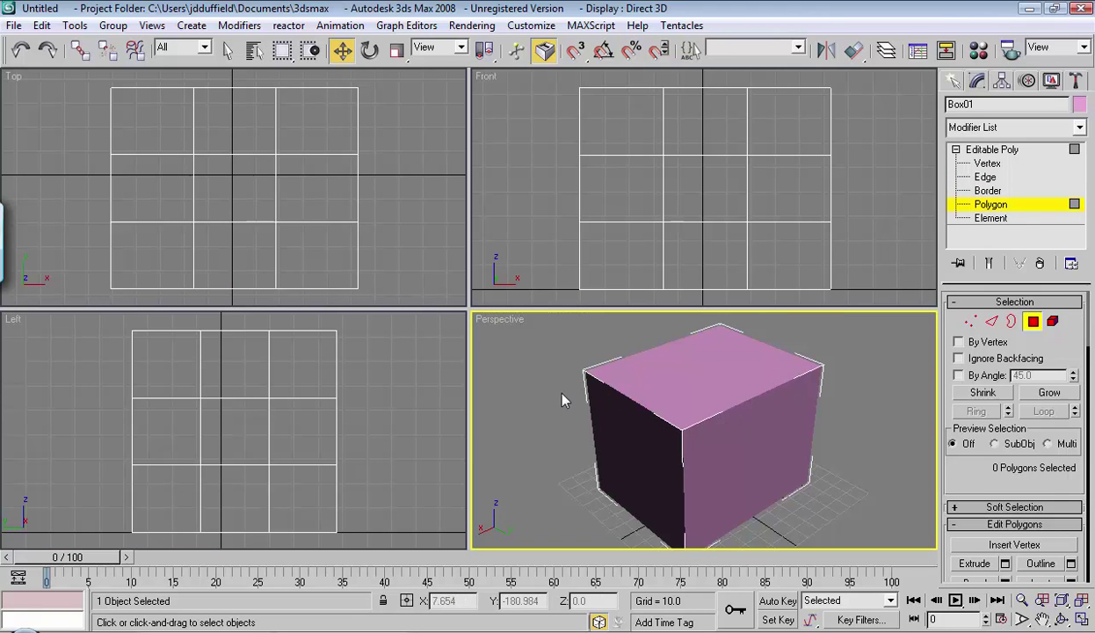
Pick polygons on the top, front and left faces to locate the top-face polygons
{"action": "left_click", "coordinate": [703, 369]}
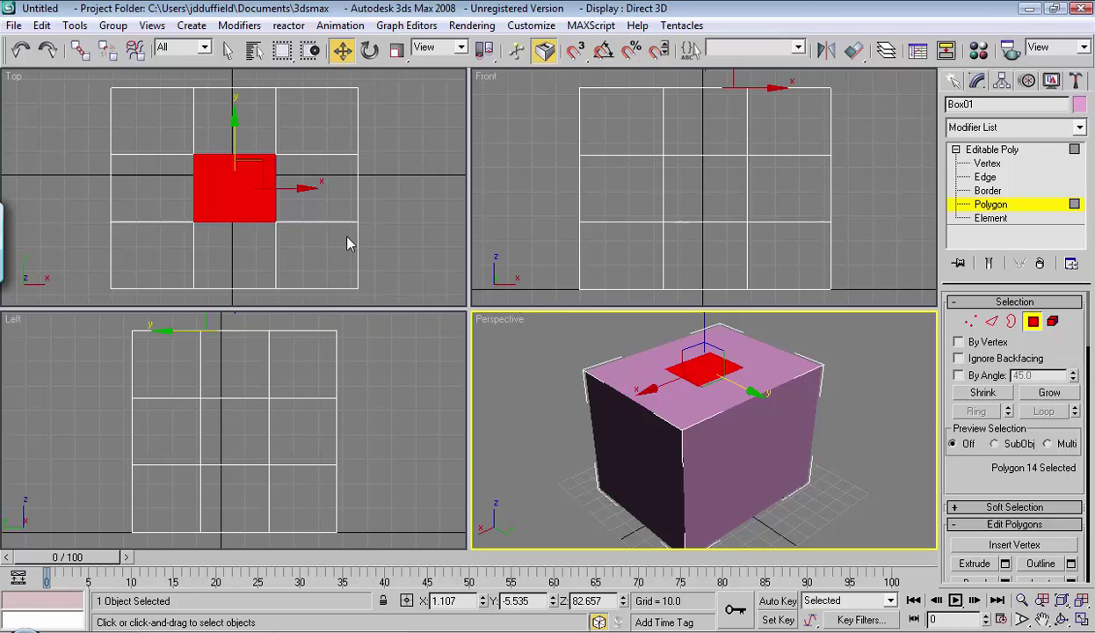
{"action": "left_click", "coordinate": [736, 435]}
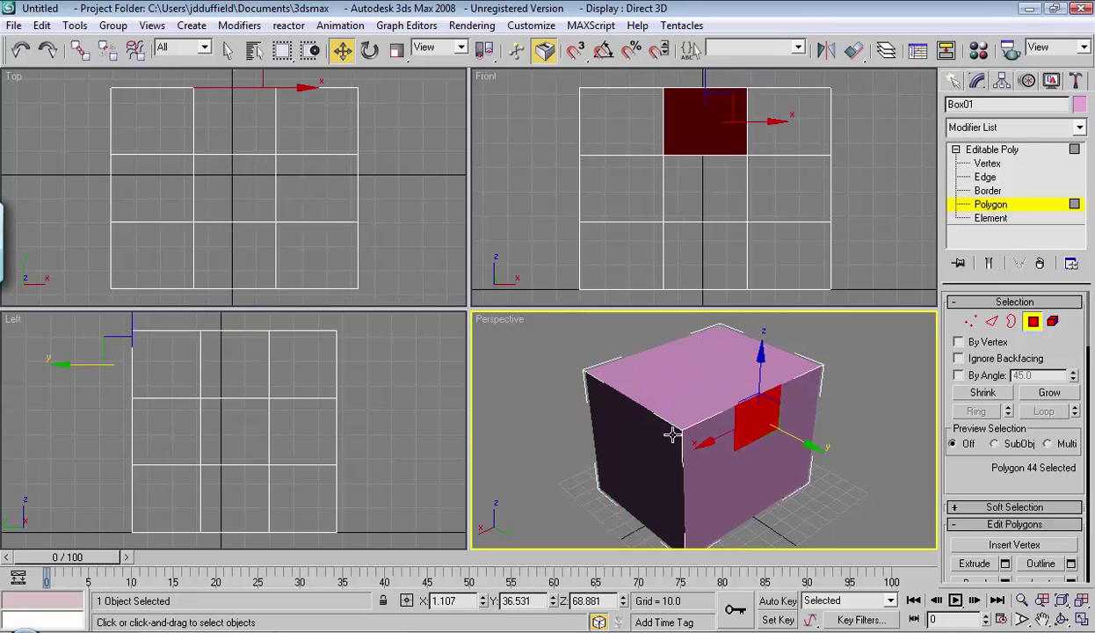
{"action": "left_click", "coordinate": [742, 464]}
{"action": "left_click", "coordinate": [635, 466]}
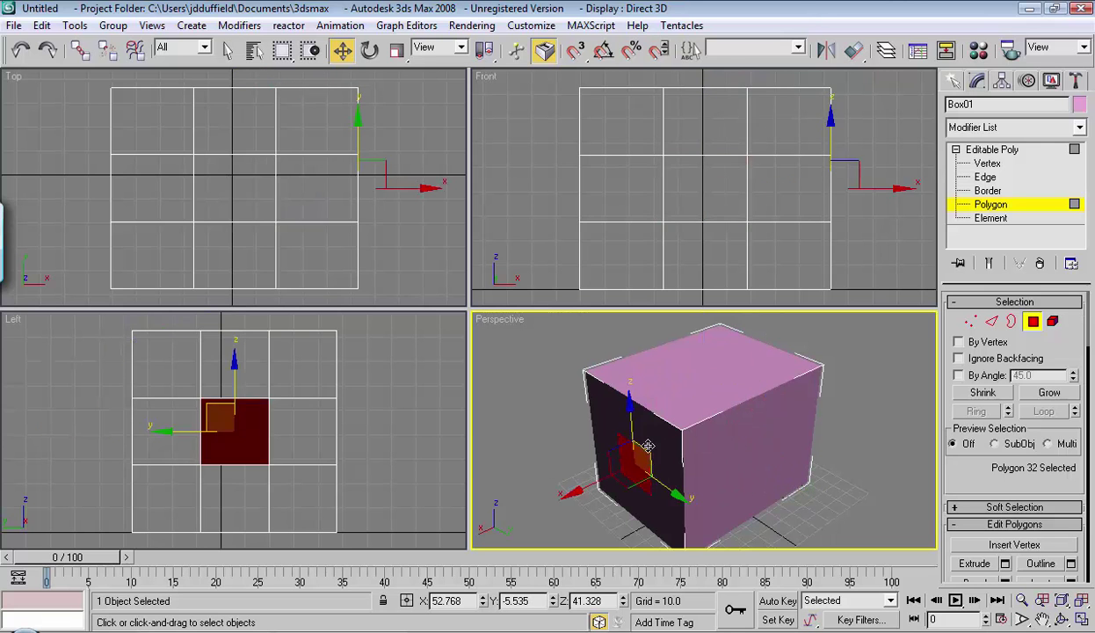
{"action": "left_click", "coordinate": [692, 371]}
{"action": "left_click", "coordinate": [747, 355]}
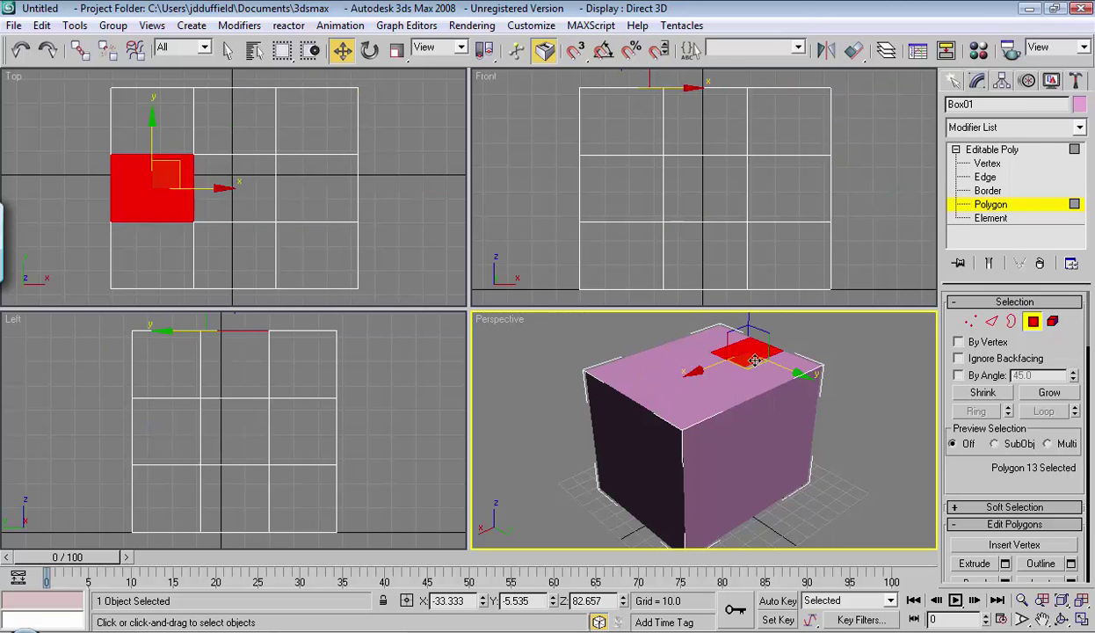
{"action": "left_click", "coordinate": [766, 375]}
{"action": "left_click", "coordinate": [732, 389]}
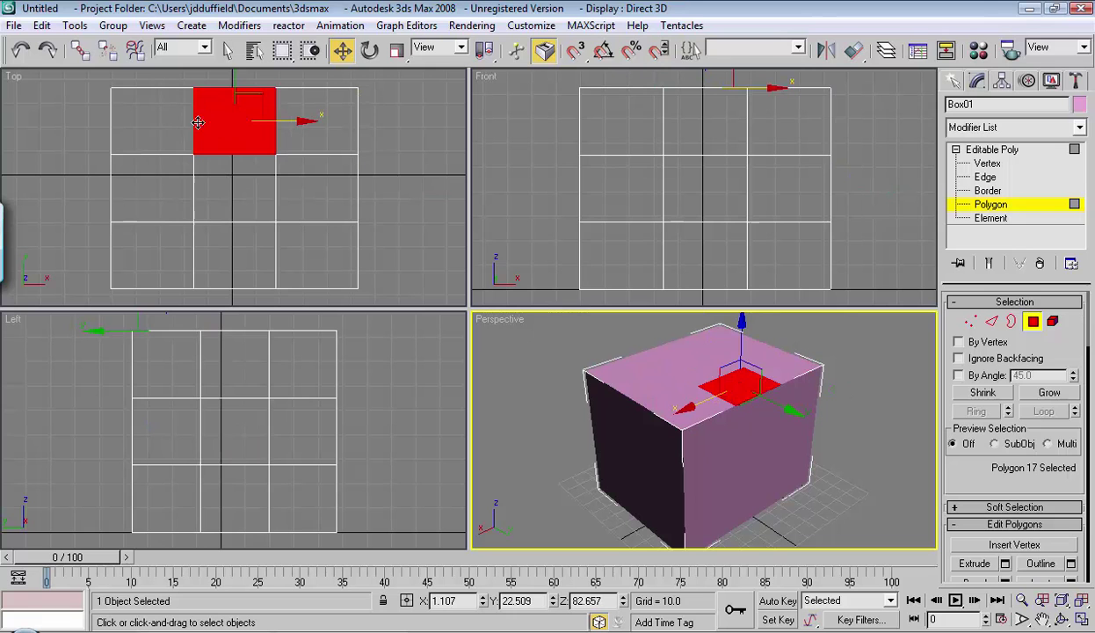
Select the top centre polygon and add the other eight, 9 polygons in total
{"action": "left_click", "coordinate": [684, 358]}
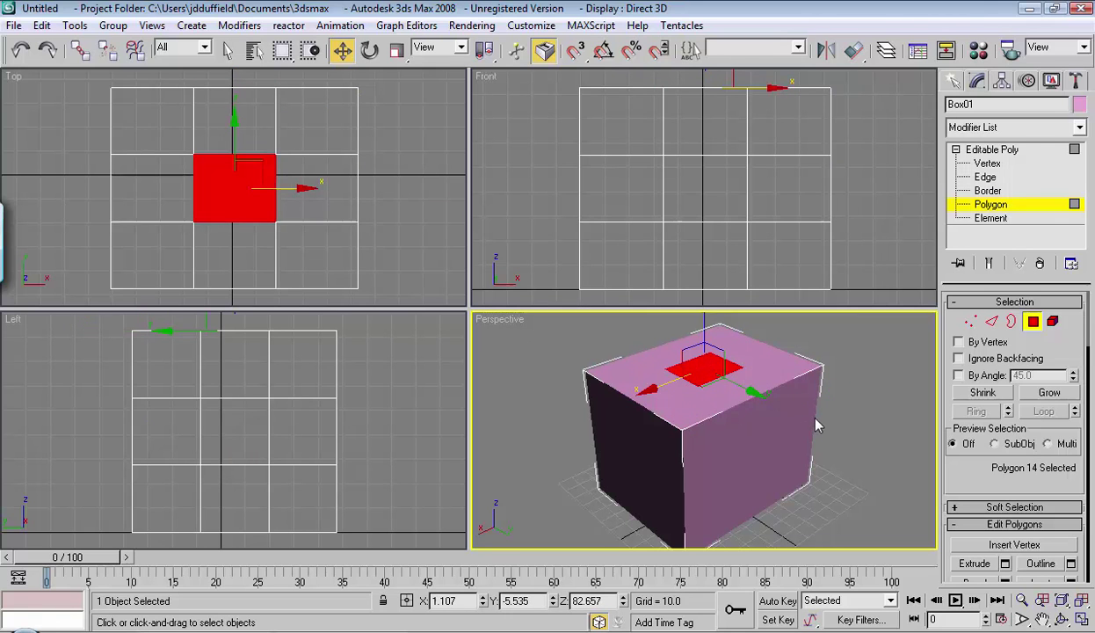
{"action": "left_click", "coordinate": [764, 360], "text": "ctrl"}
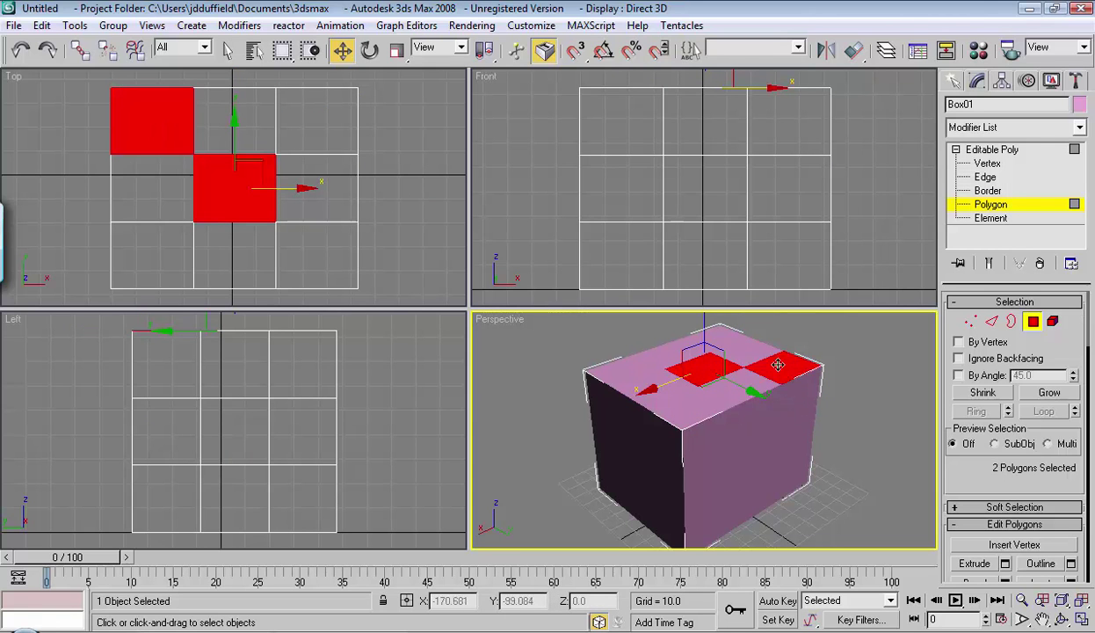
{"action": "left_click", "coordinate": [723, 343], "text": "ctrl"}
{"action": "left_click", "coordinate": [703, 353], "text": "ctrl"}
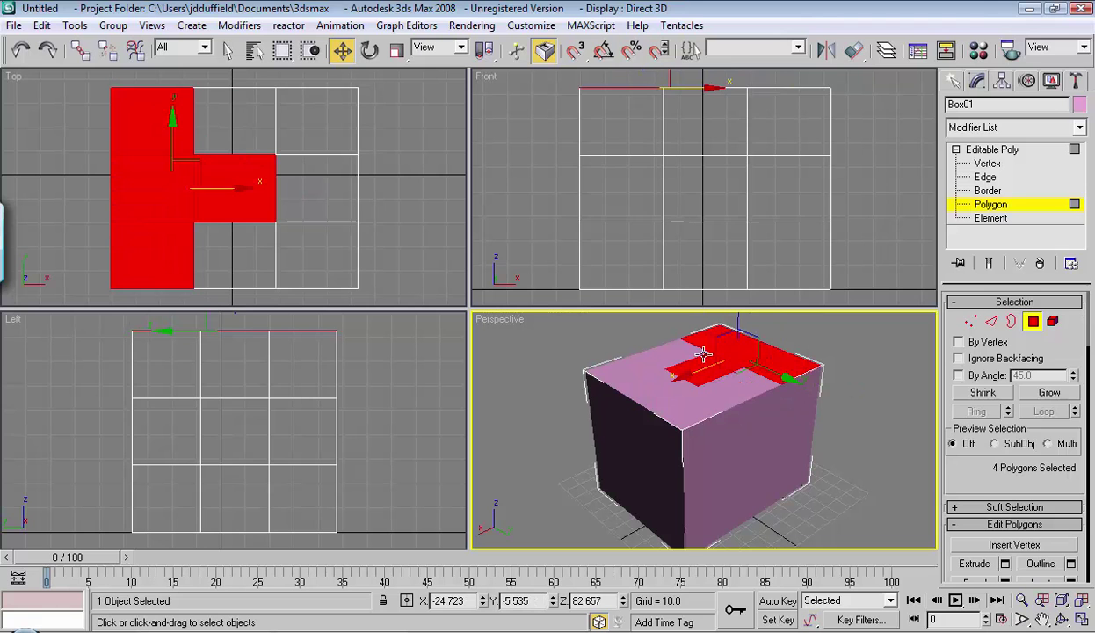
{"action": "left_click", "coordinate": [617, 360], "text": "ctrl"}
{"action": "left_click", "coordinate": [678, 399], "text": "ctrl"}
{"action": "left_click", "coordinate": [726, 396], "text": "ctrl"}
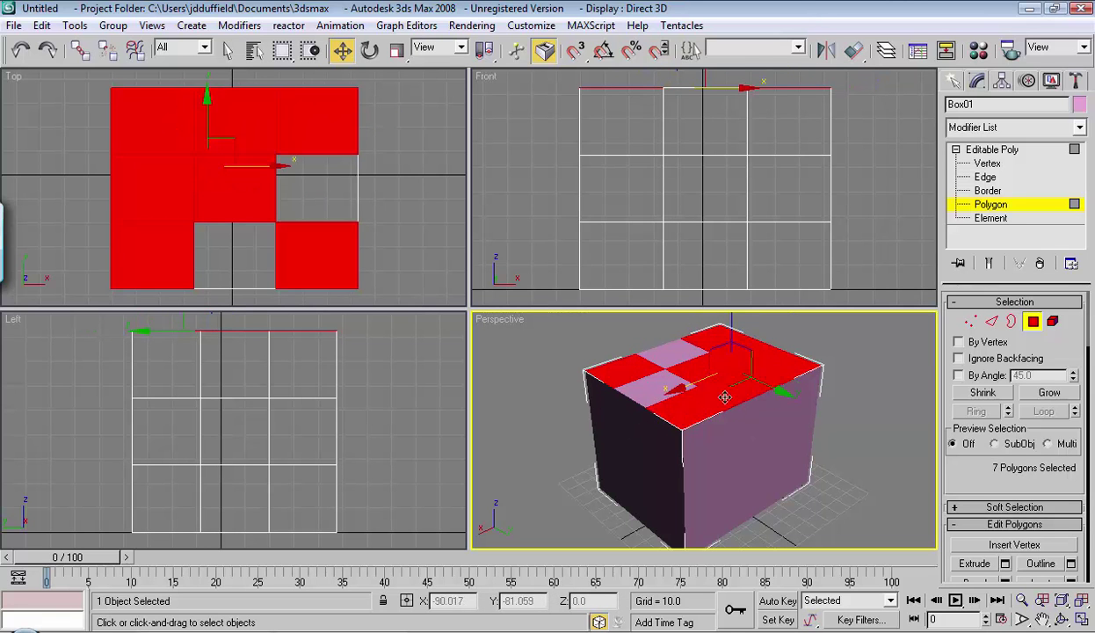
{"action": "left_click", "coordinate": [643, 376], "text": "ctrl"}
{"action": "left_click", "coordinate": [669, 356], "text": "ctrl"}
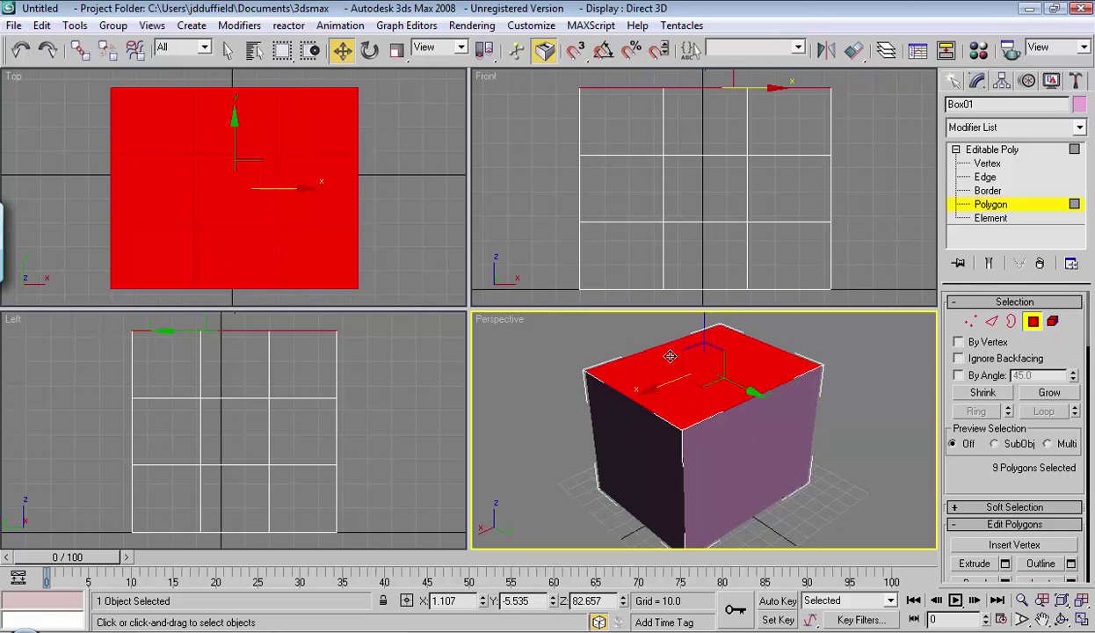
Delete the nine top polygons and select the open border around the hole
{"action": "left_click", "coordinate": [866, 505]}
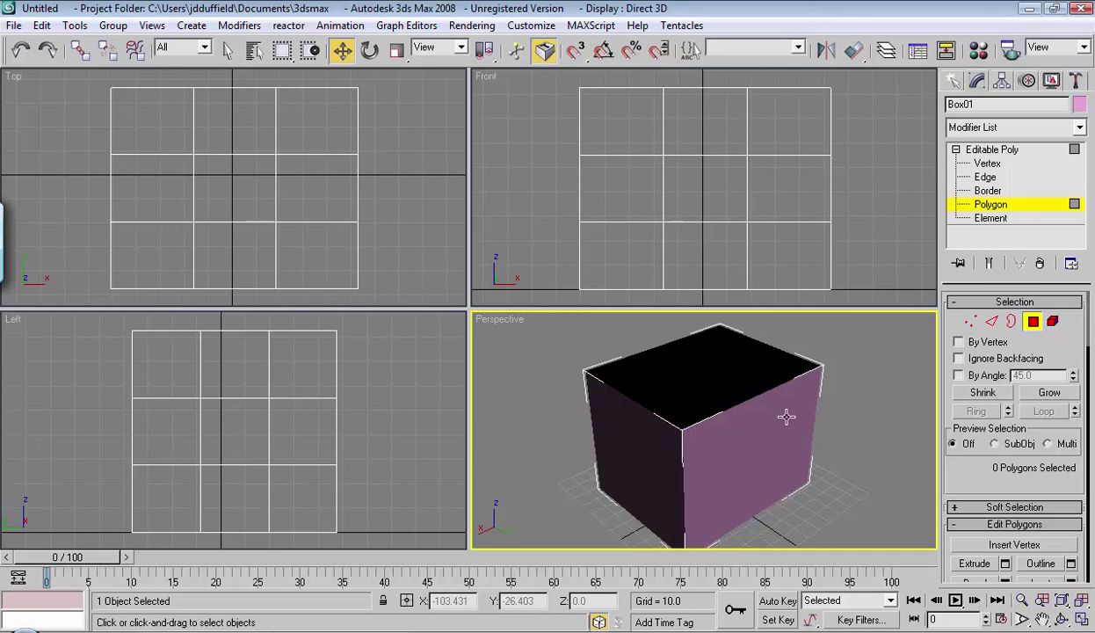
{"action": "middle_click_drag", "start_coordinate": [787, 416], "coordinate": [750, 454], "text": "alt"}
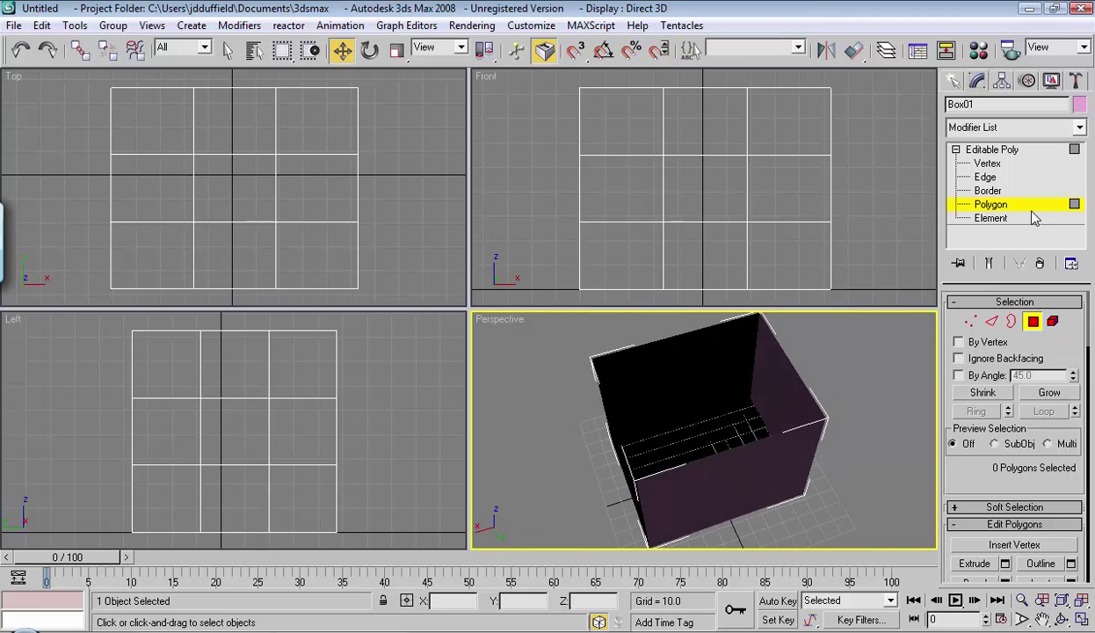
{"action": "left_click", "coordinate": [981, 189]}
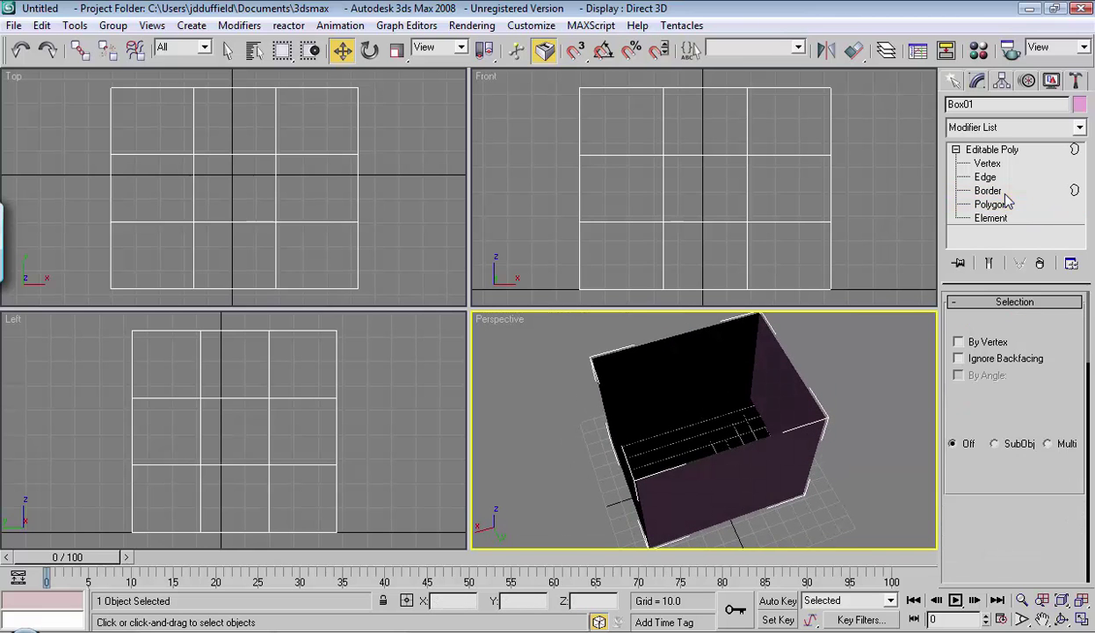
{"action": "left_click", "coordinate": [793, 369]}
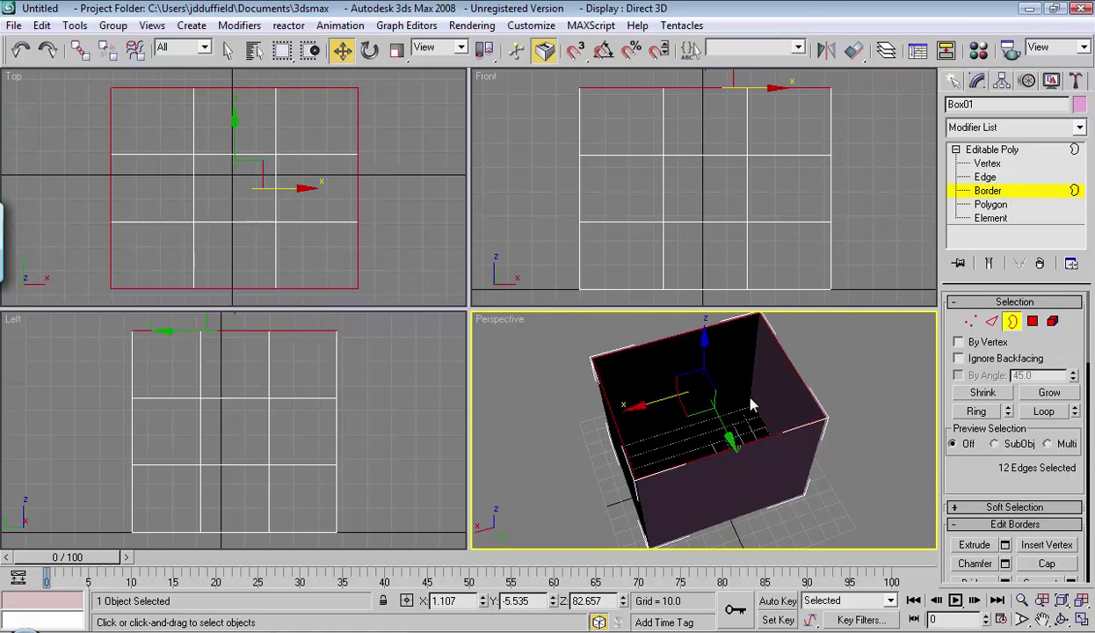
Shift+drag the open border up along Y in the Front view to about Z 127.935
{"action": "scroll", "coordinate": [861, 136], "scroll_direction": "down", "scroll_amount": 2}
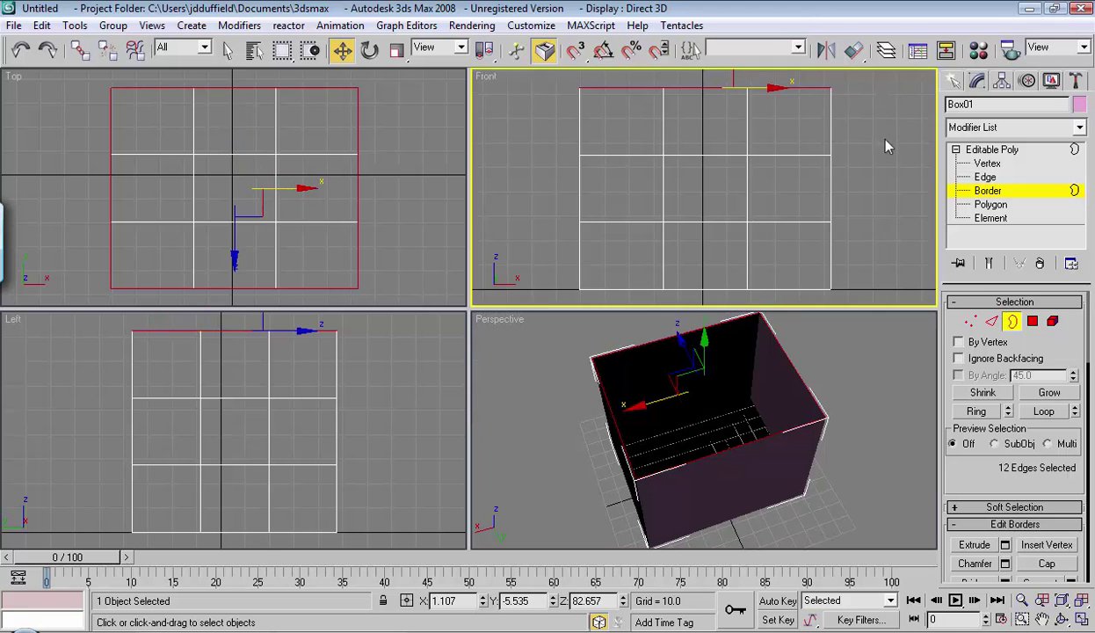
{"action": "scroll", "coordinate": [873, 153], "scroll_direction": "down", "scroll_amount": 2}
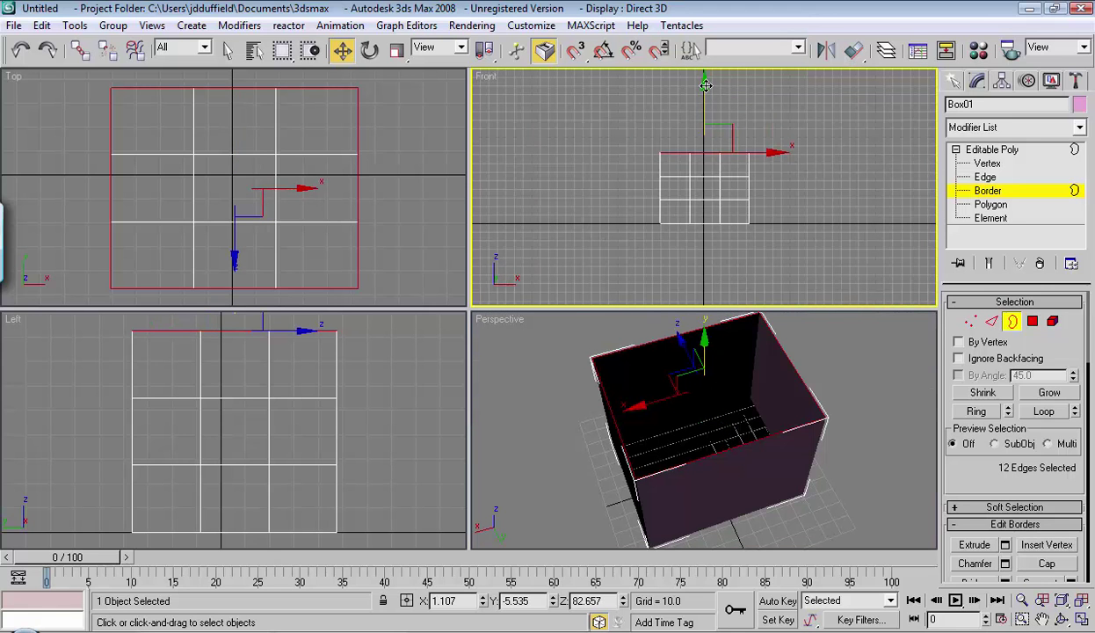
{"action": "mouse_move", "coordinate": [706, 85]}
{"action": "left_mouse_down"}
{"action": "mouse_move", "coordinate": [703, 99]}
{"action": "mouse_move", "coordinate": [704, 59]}
{"action": "mouse_move", "coordinate": [703, 87]}
{"action": "left_mouse_up"}
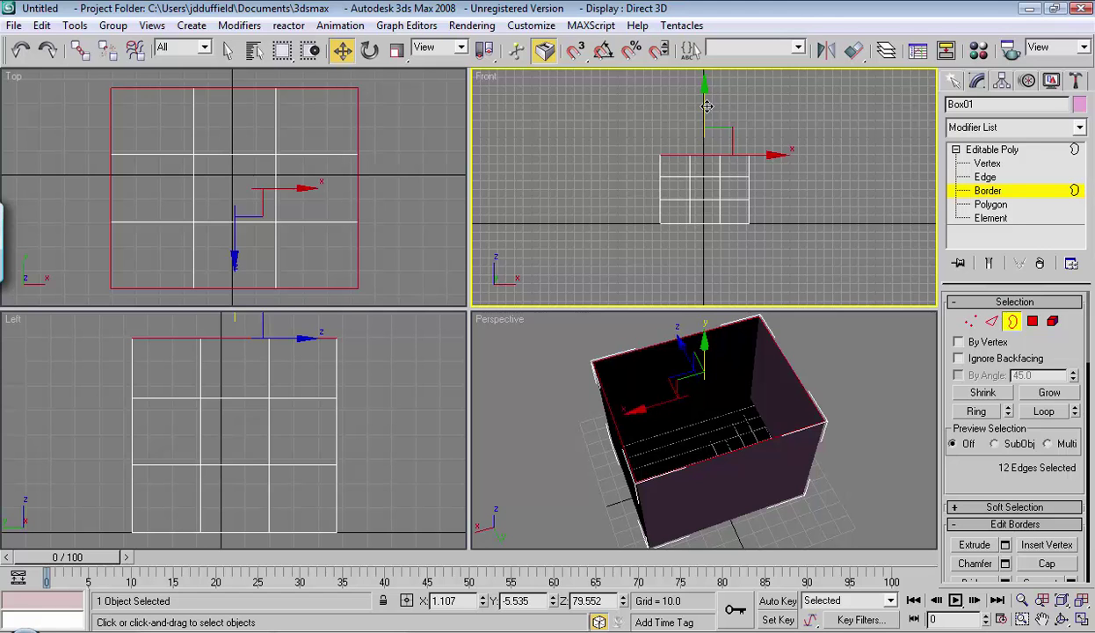
{"action": "left_click_drag", "start_coordinate": [704, 91], "coordinate": [704, 54]}
{"action": "right_click", "coordinate": [704, 71]}
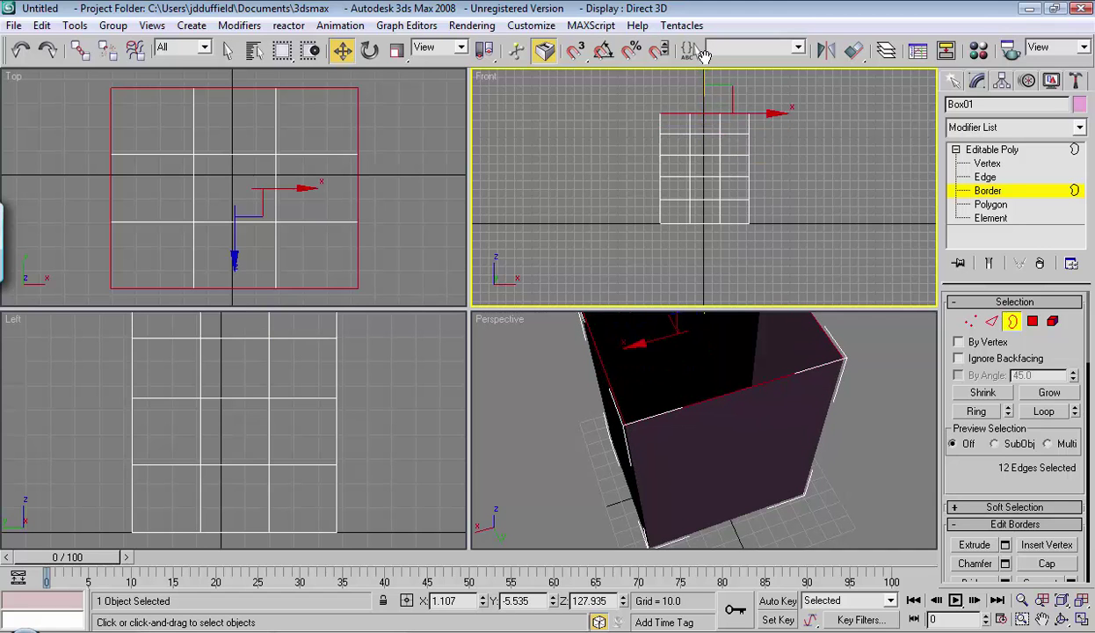
Tilt the open rim with Rotate and widen it with Uniform Scale in the Front view
{"action": "left_click", "coordinate": [370, 50]}
{"action": "left_click_drag", "start_coordinate": [787, 117], "coordinate": [768, 94]}
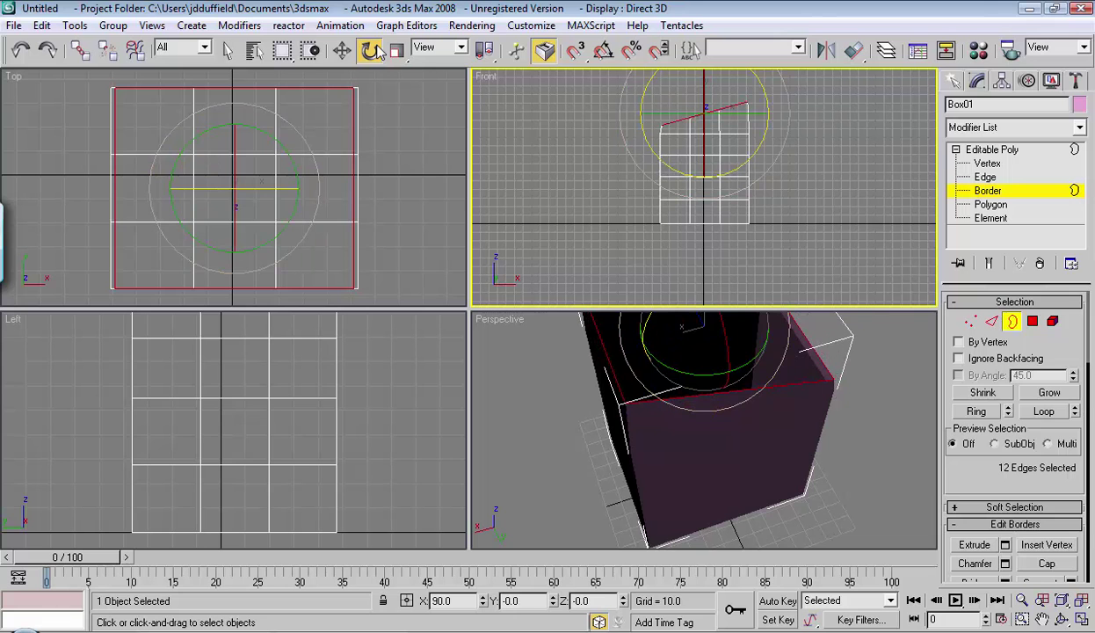
{"action": "left_click", "coordinate": [396, 50]}
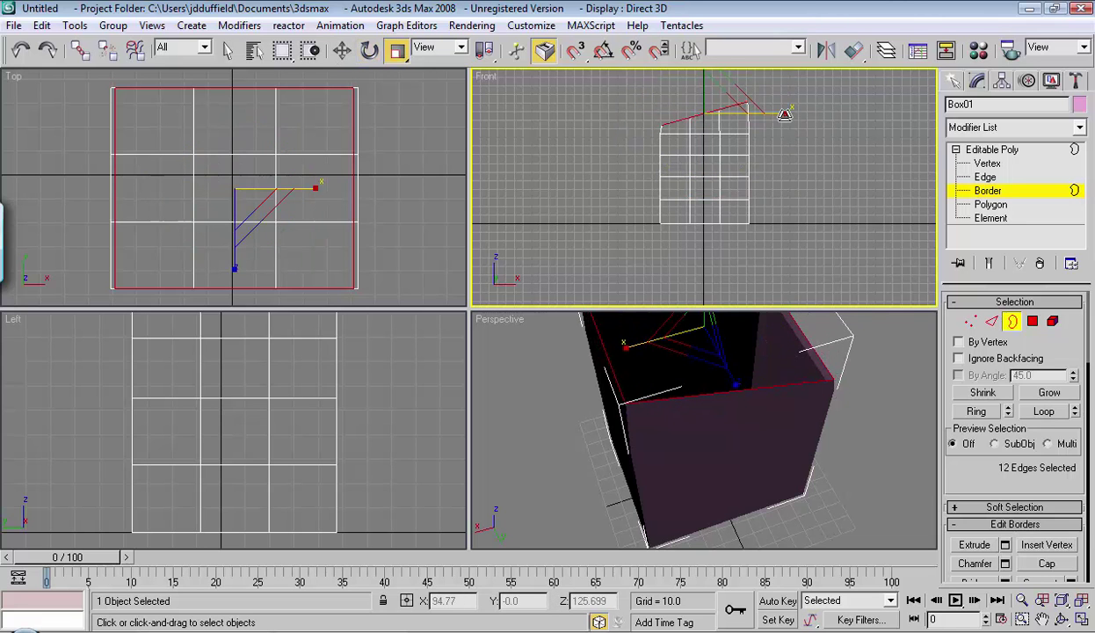
{"action": "left_click_drag", "start_coordinate": [784, 114], "coordinate": [806, 112]}
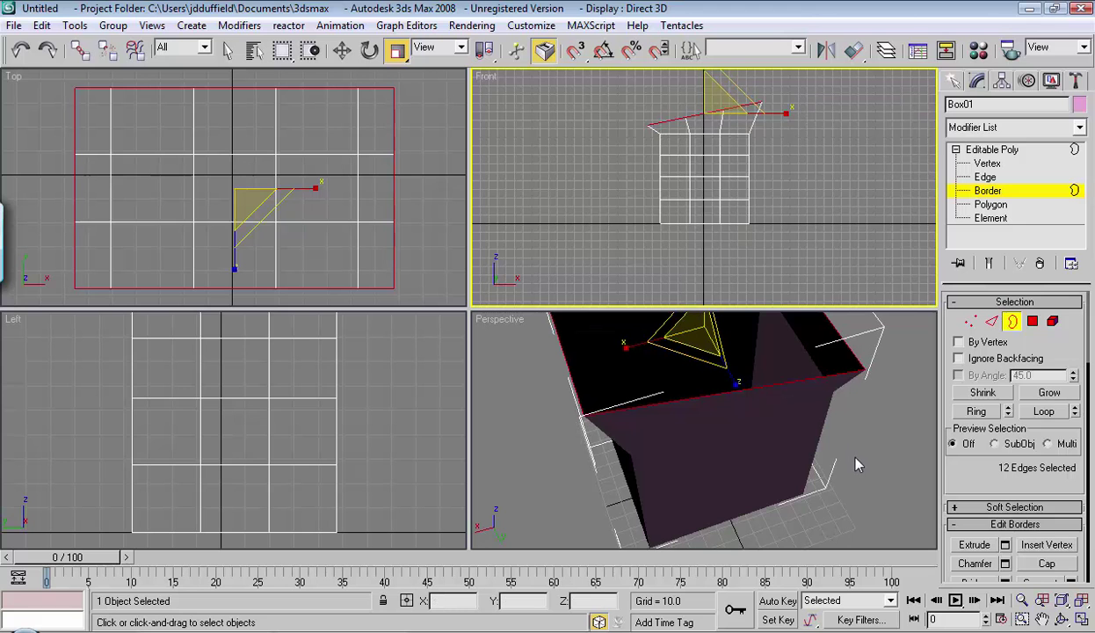
Zoom out and orbit the Perspective view to inspect the flared open top
{"action": "key", "text": "shift+z"}
{"action": "scroll", "coordinate": [857, 420], "scroll_direction": "down", "scroll_amount": 5}
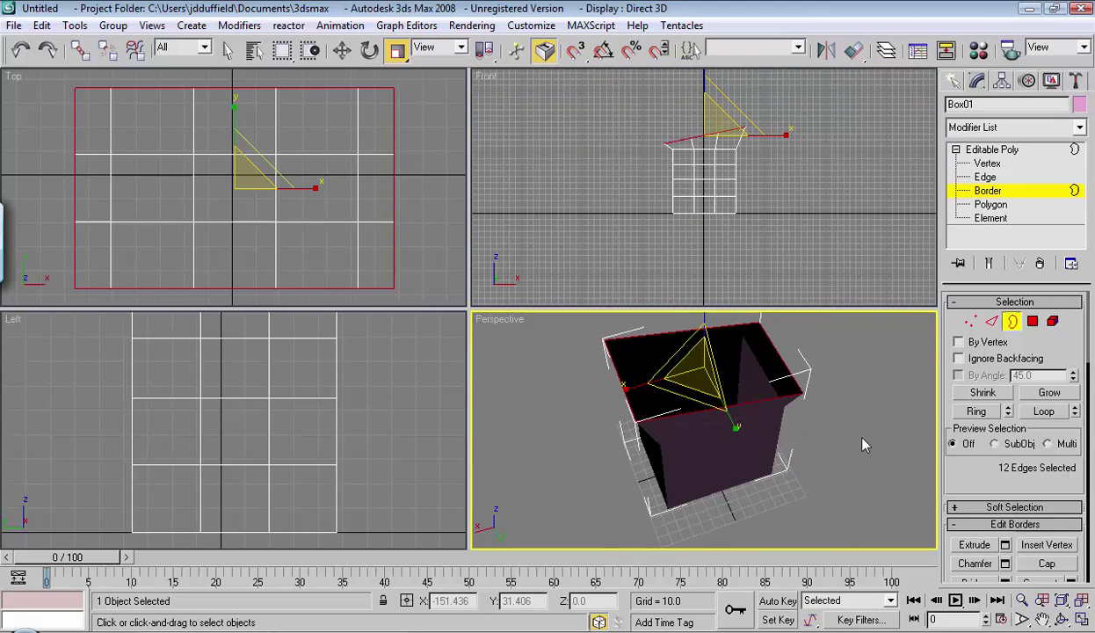
{"action": "middle_click_drag", "start_coordinate": [846, 440], "coordinate": [909, 372], "text": "alt"}
{"action": "scroll", "coordinate": [896, 369], "scroll_direction": "down", "scroll_amount": 2}
{"action": "scroll", "coordinate": [732, 435], "scroll_direction": "up", "scroll_amount": 4}
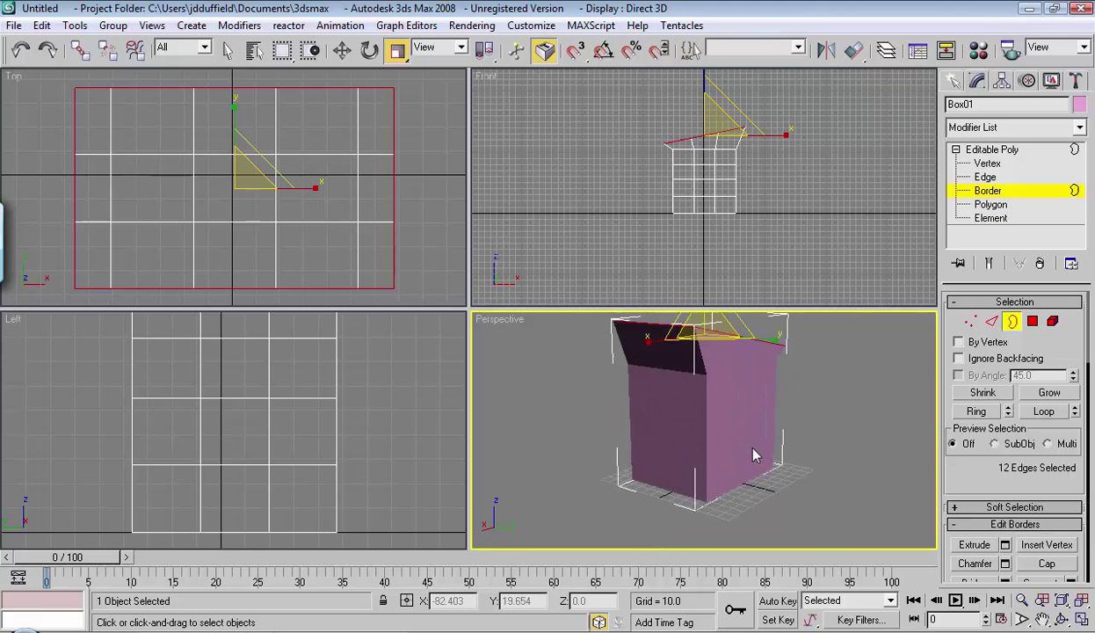
{"action": "scroll", "coordinate": [732, 435], "scroll_direction": "down", "scroll_amount": 2}
{"action": "scroll", "coordinate": [742, 422], "scroll_direction": "up", "scroll_amount": 2}
{"action": "middle_click_drag", "start_coordinate": [748, 418], "coordinate": [569, 445], "text": "alt"}
{"action": "middle_click_drag", "start_coordinate": [835, 395], "coordinate": [870, 389], "text": "alt"}
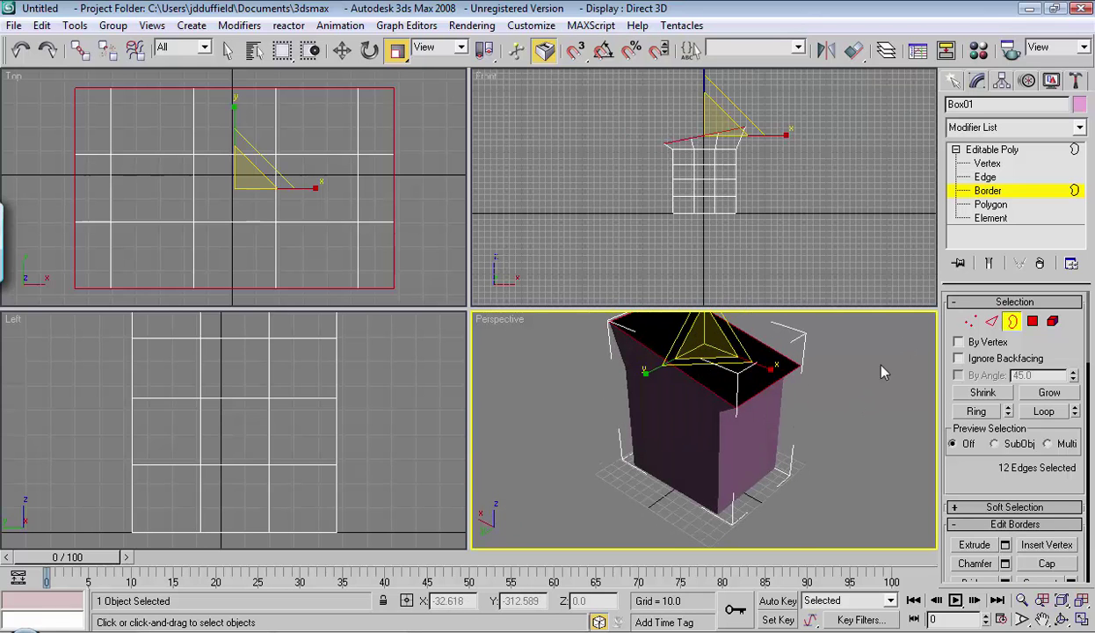
{"action": "left_click", "coordinate": [343, 51]}
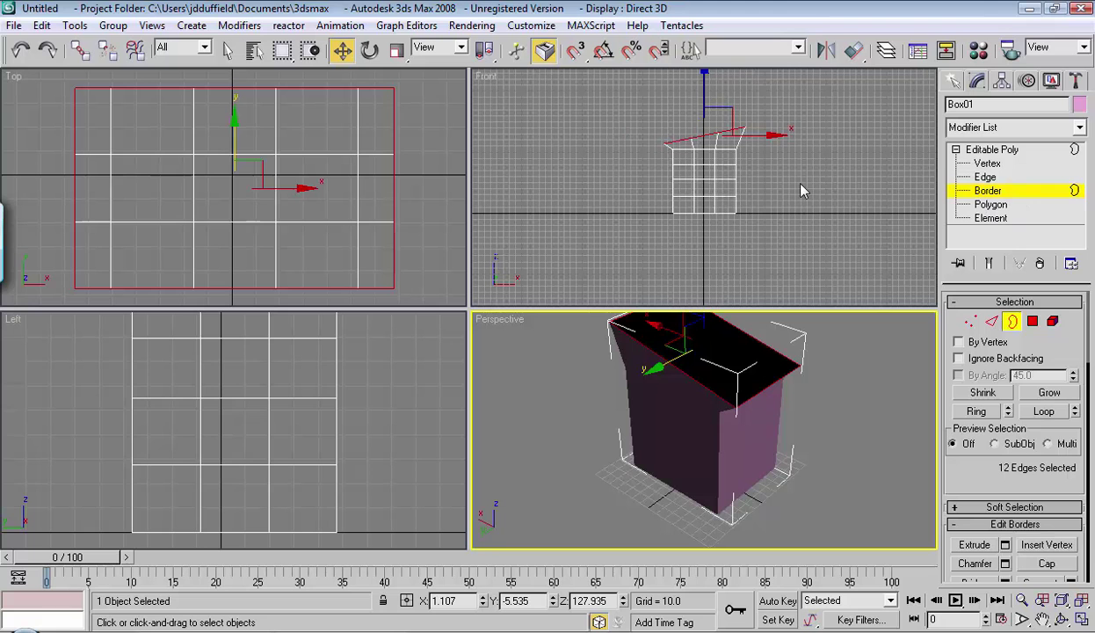
Select the whole Box01 vent as one element, shift it left along X, and prepare to rotate it
{"action": "left_click", "coordinate": [1000, 220]}
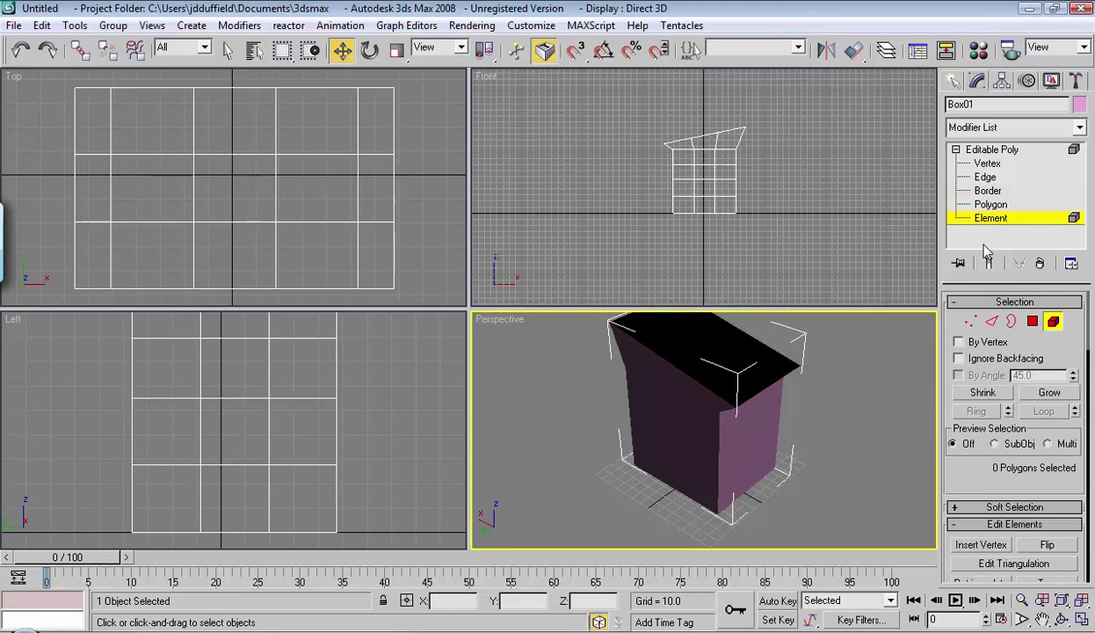
{"action": "left_click", "coordinate": [701, 180]}
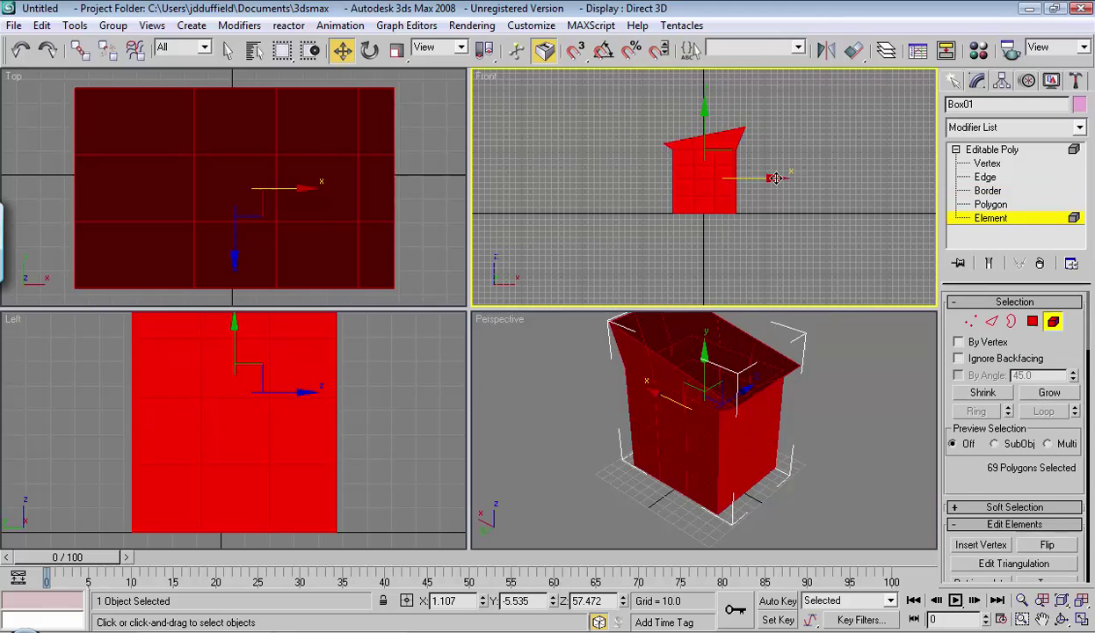
{"action": "left_click_drag", "start_coordinate": [777, 179], "coordinate": [748, 128]}
{"action": "left_click", "coordinate": [369, 50]}
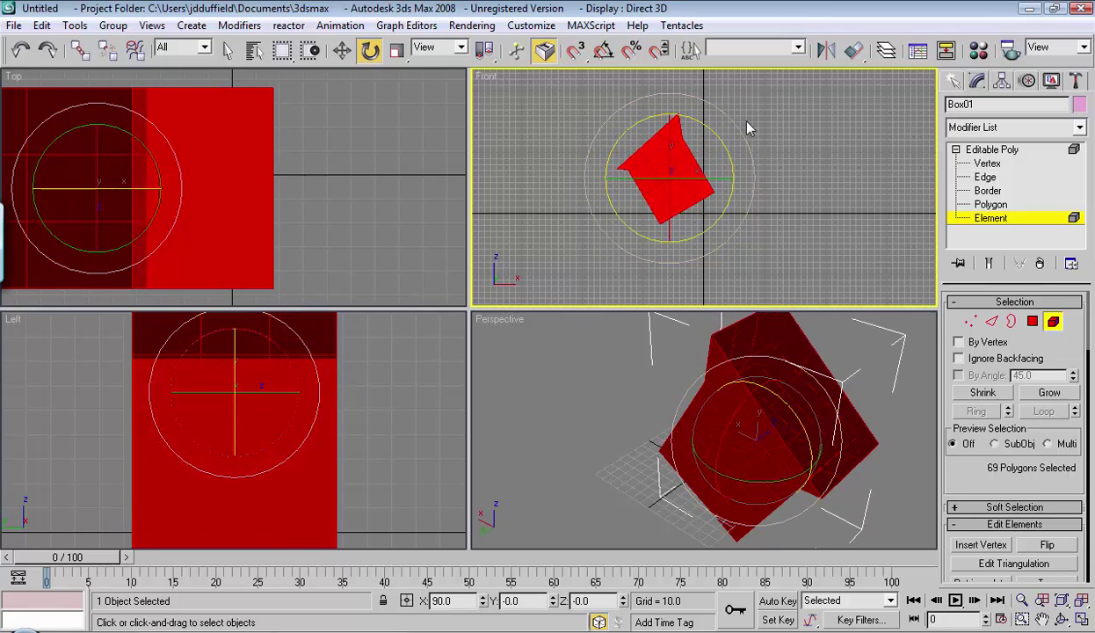